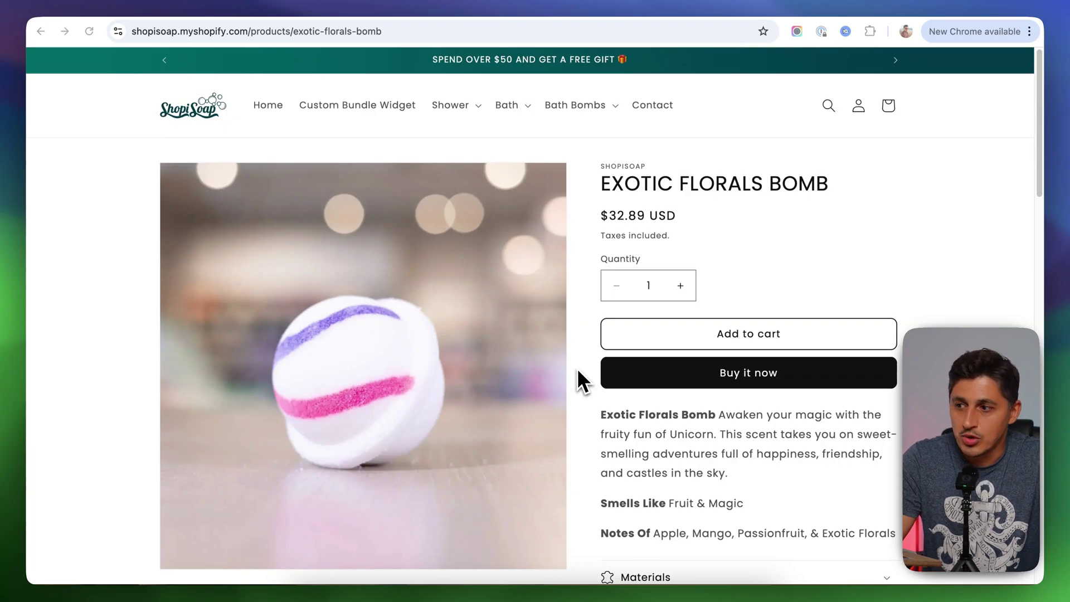
Scroll down the ShopiSoap product page to review it
scroll(578, 371, "down", 2)
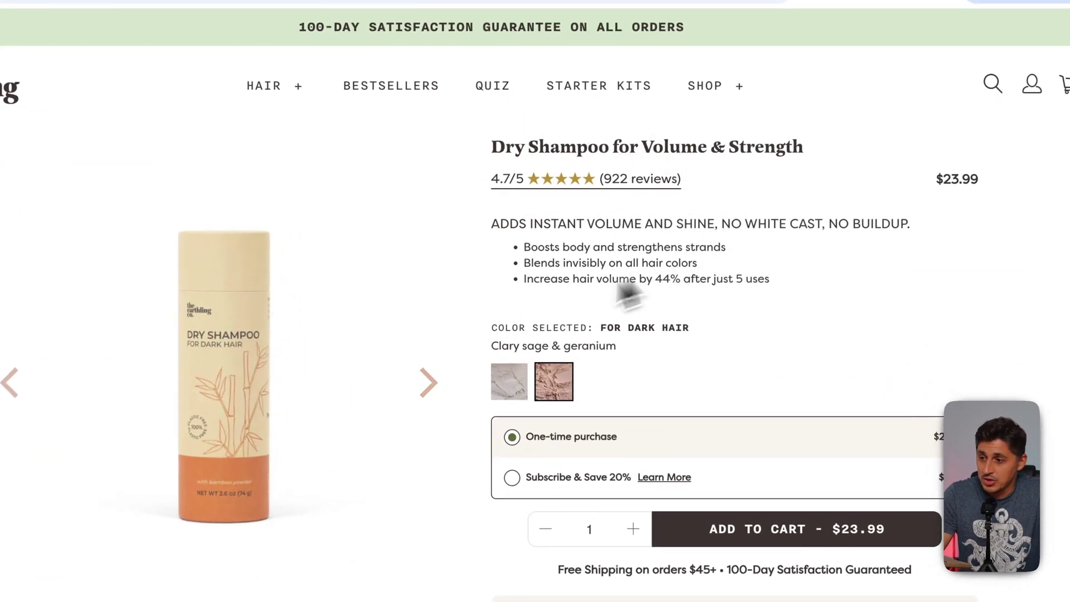
Add the Shampoo & Conditioner upsell to the dry shampoo order, raising the total to $55.97
scroll(465, 303, "down", 3)
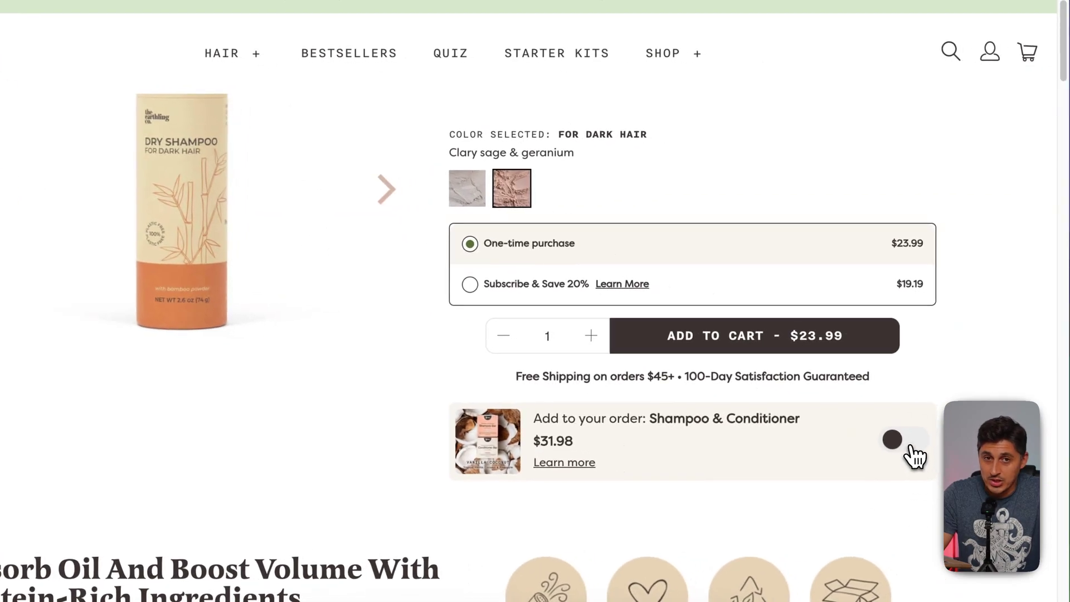
left_click(908, 443)
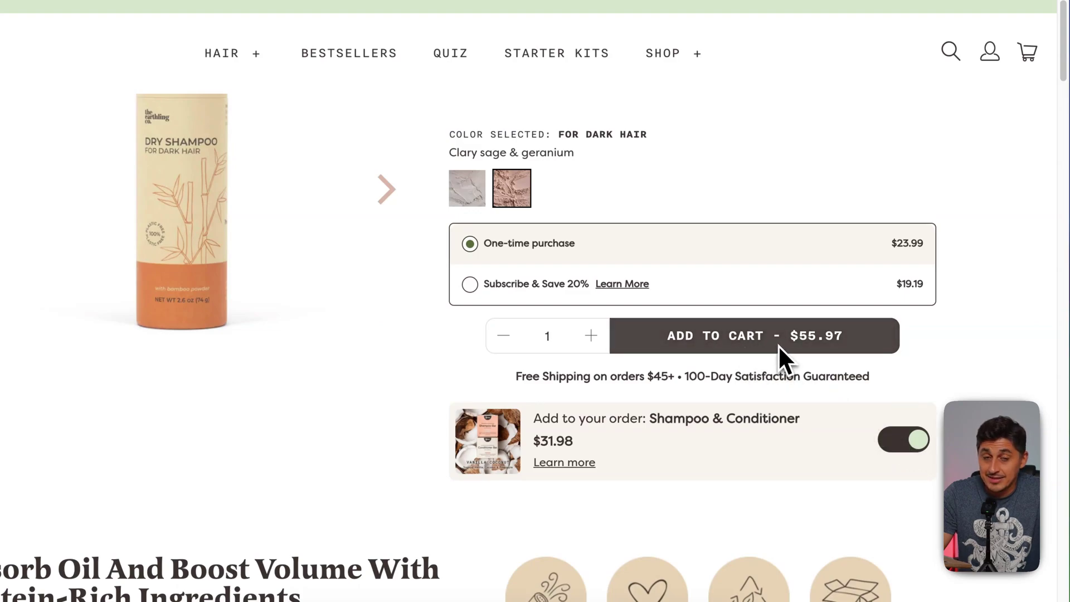
scroll(785, 343, "up", 3)
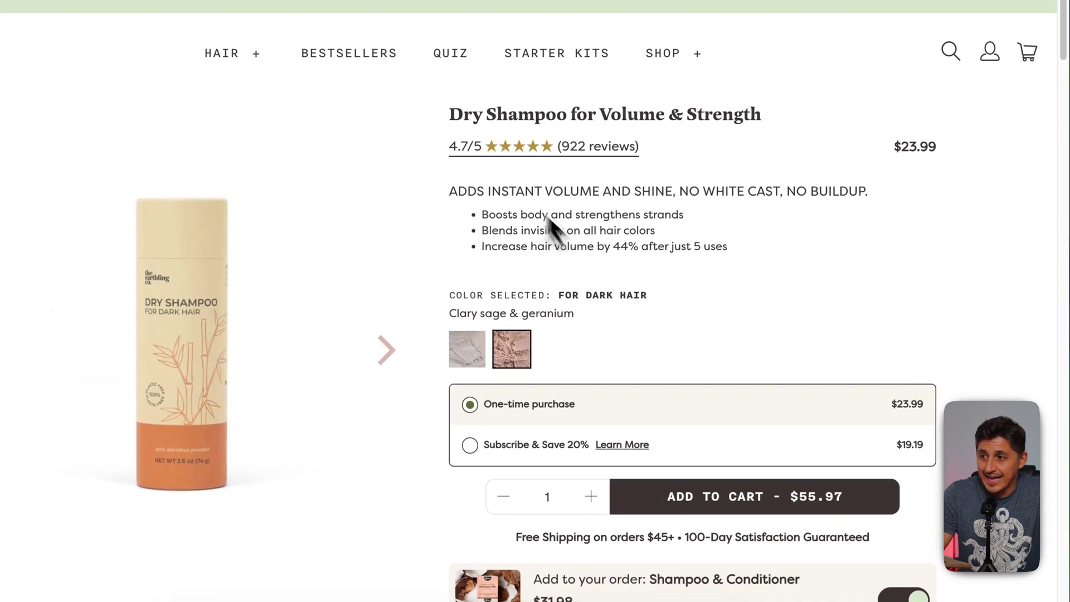
scroll(729, 189, "down", 2)
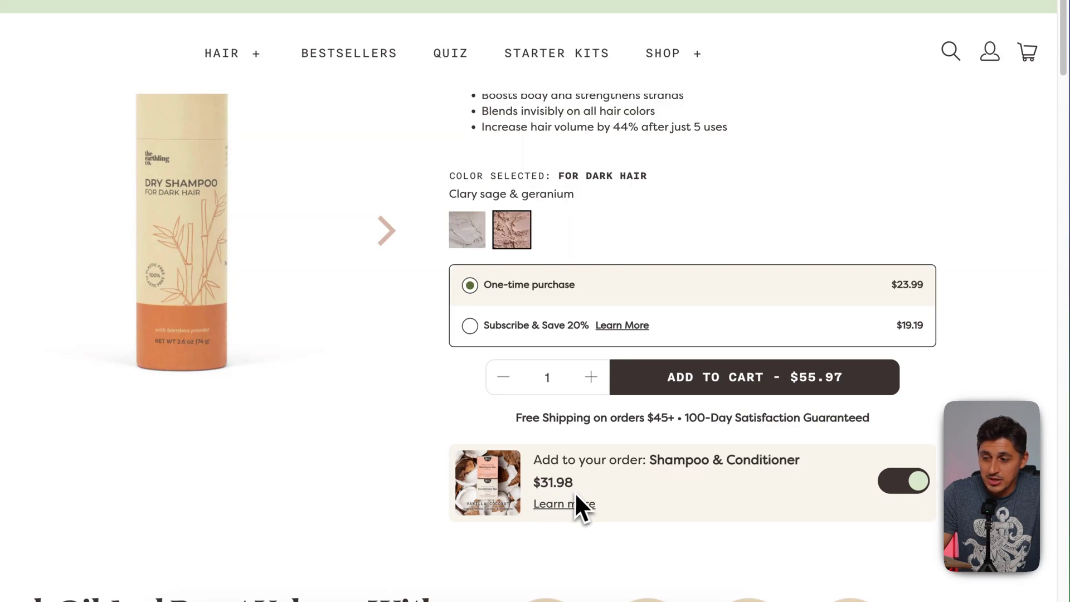
scroll(577, 494, "up", 2)
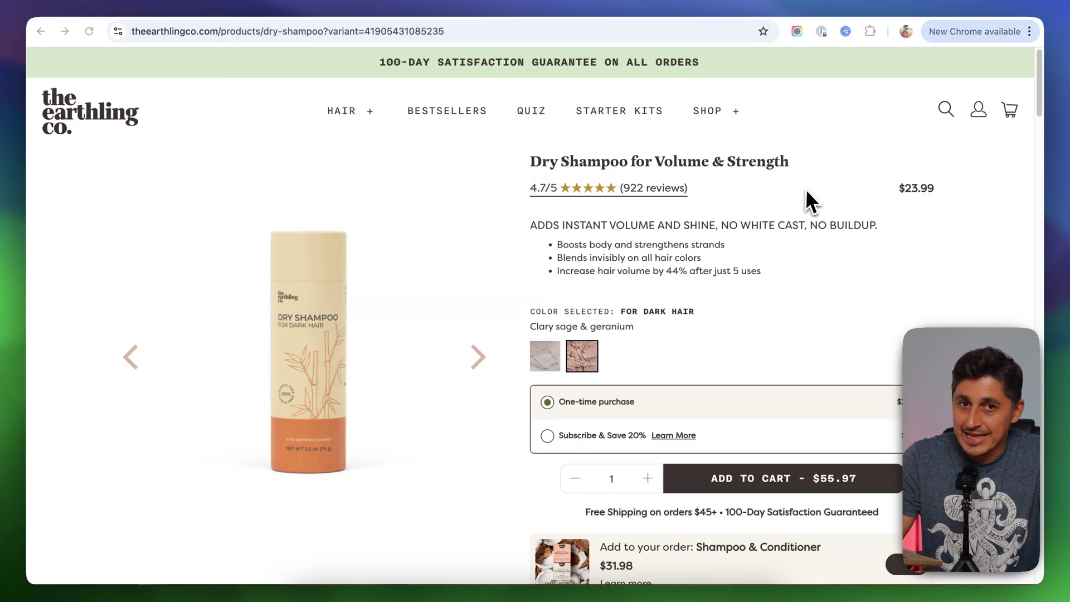
scroll(803, 273, "down", 3)
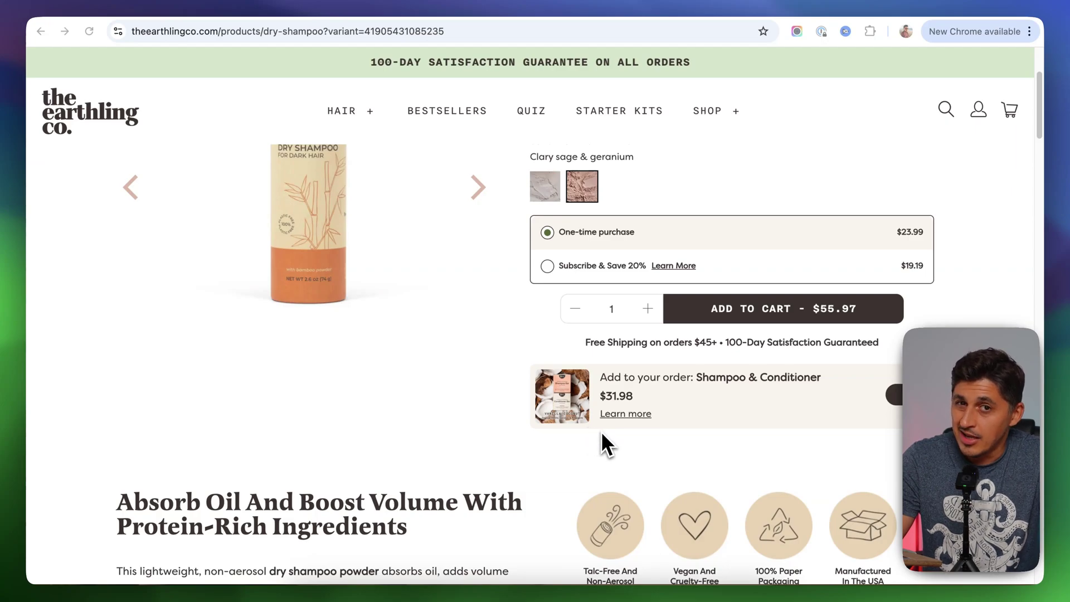
scroll(601, 430, "up", 3)
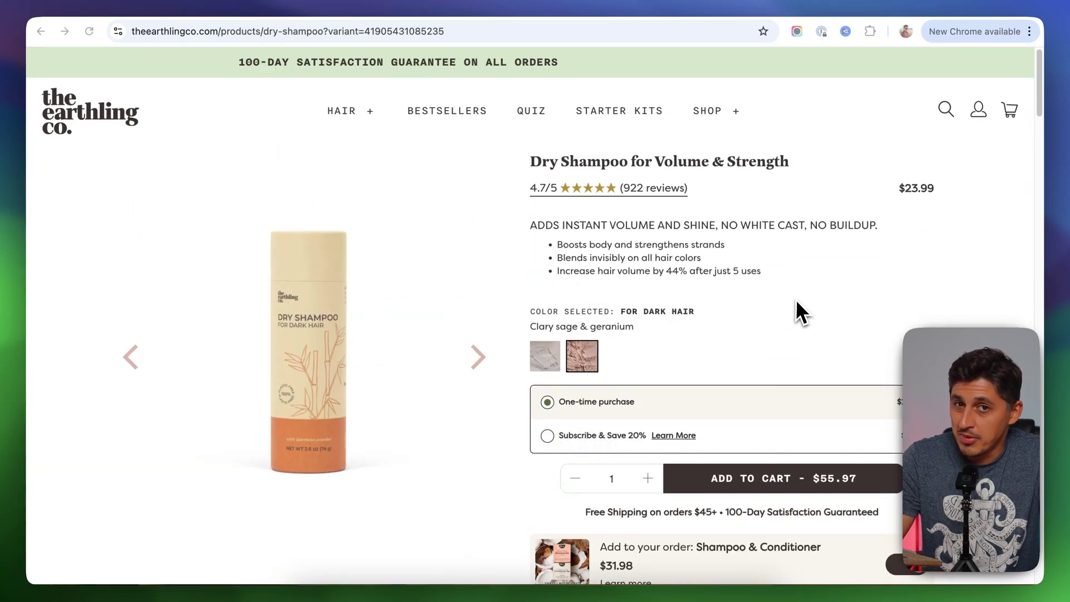
scroll(754, 319, "down", 2)
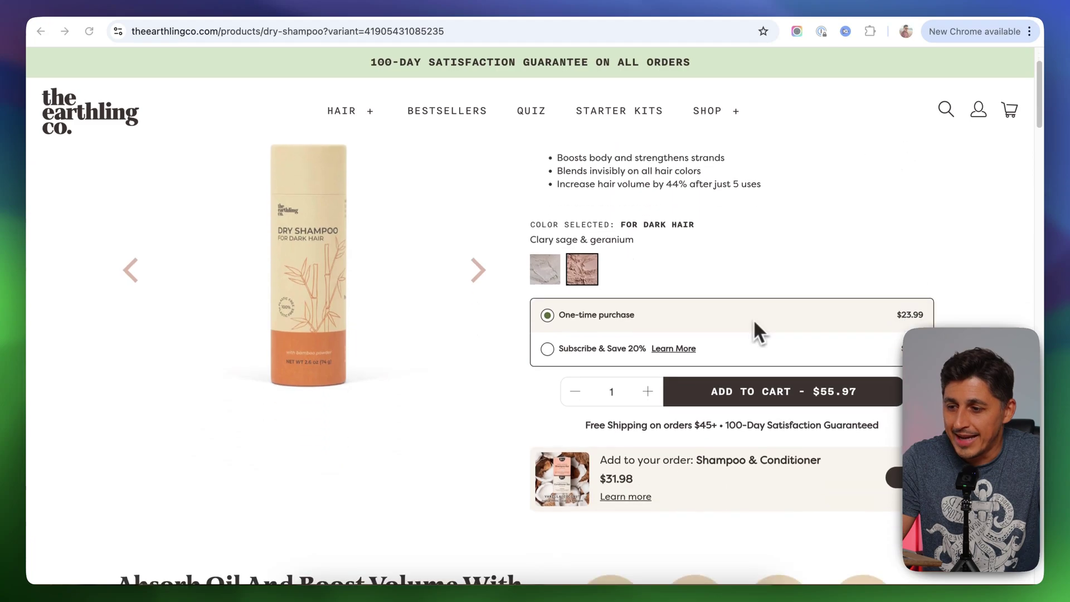
scroll(755, 319, "up", 1)
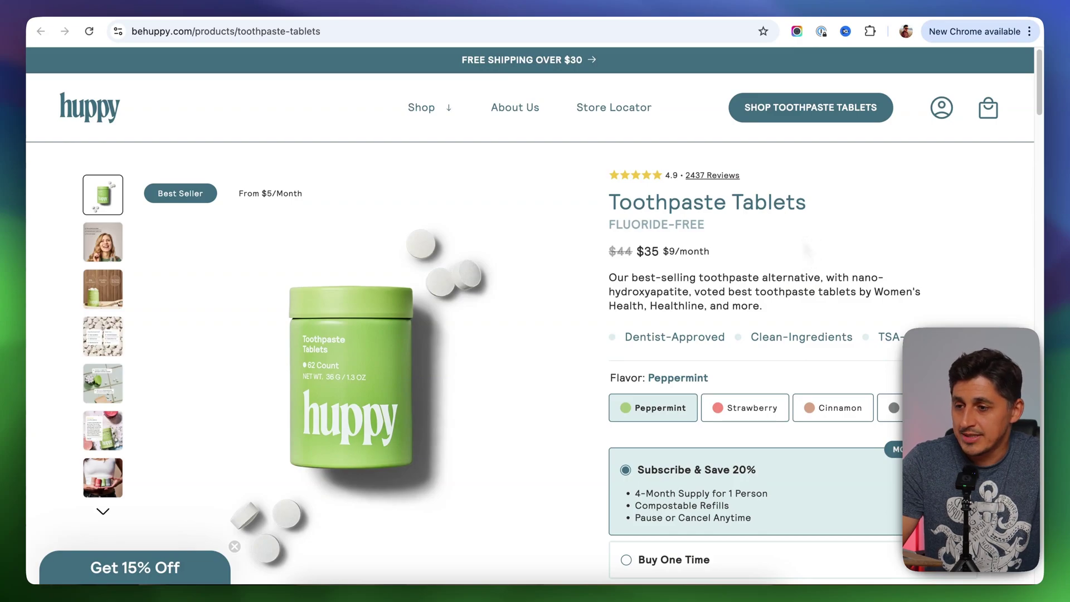
Scroll the Toothpaste Tablets page to the Mouthwash Tablets ($24) and Dental Floss ($8) cross-sell
scroll(804, 241, "down", 8)
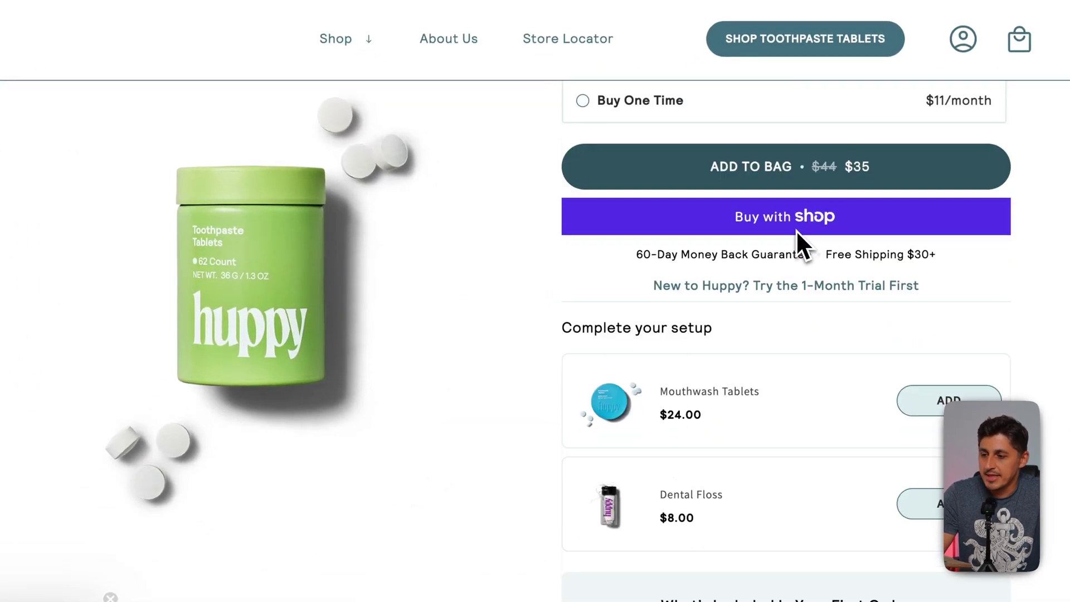
scroll(797, 233, "down", 1)
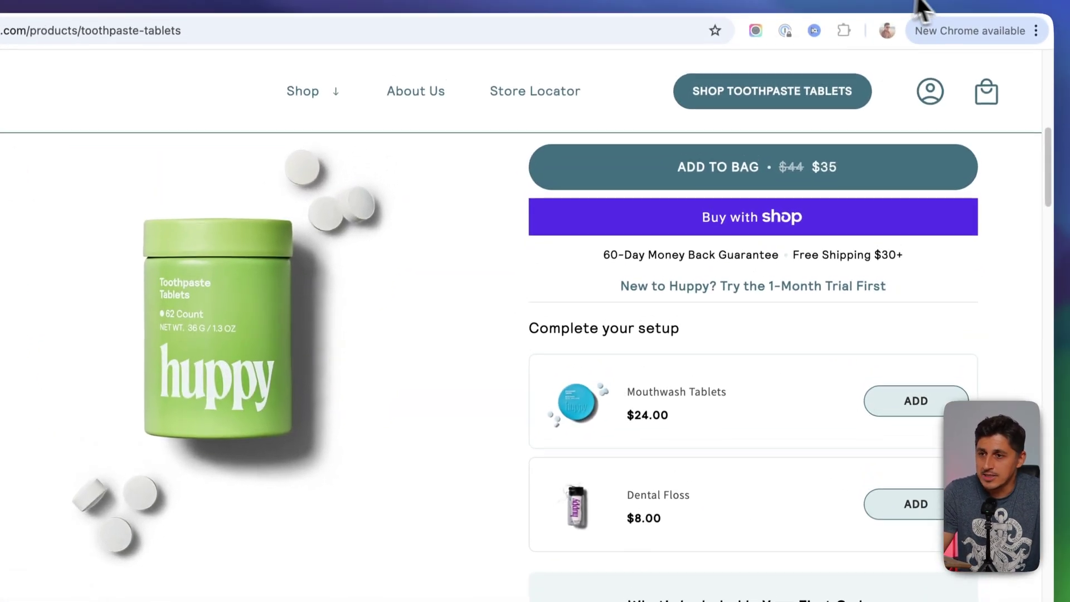
Switch to the Velotric ebike product page and scroll through it
left_click(860, 12)
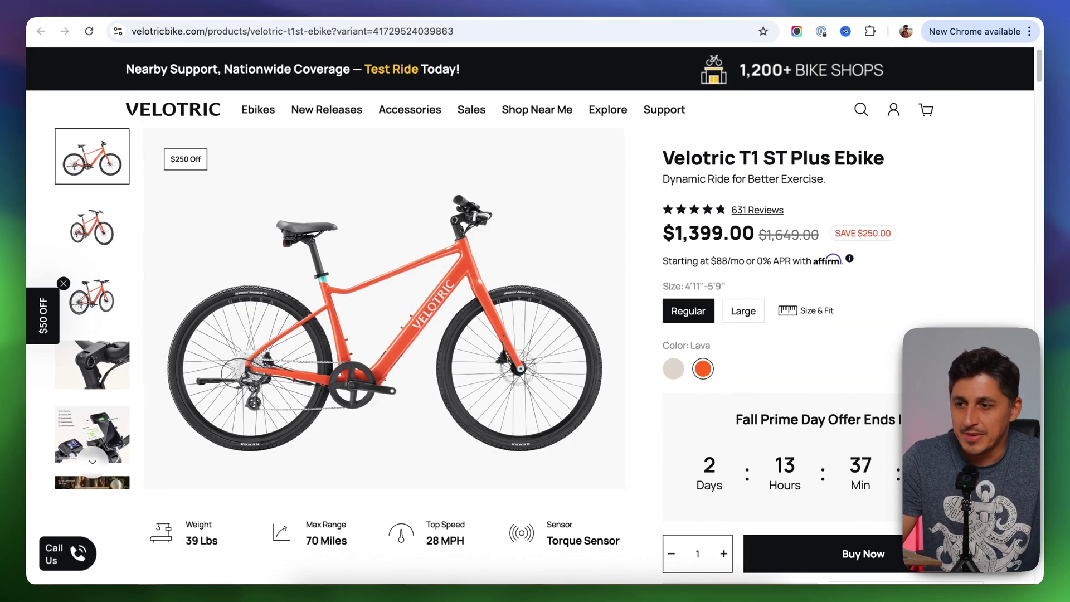
scroll(655, 281, "down", 10)
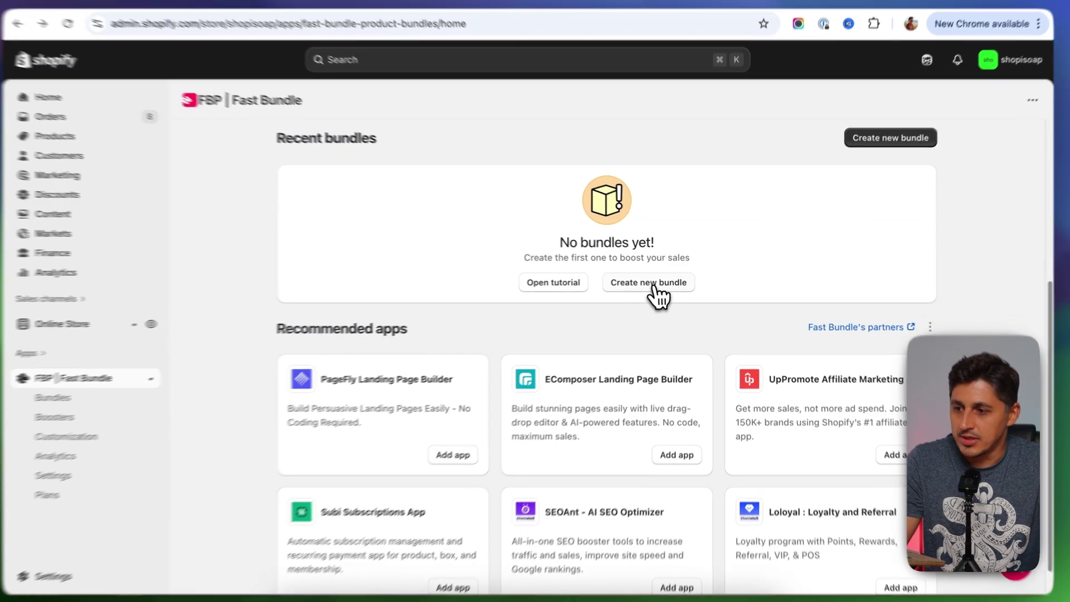
Start a new bundle of type Product addons from the Bundle gallery
left_click(651, 282)
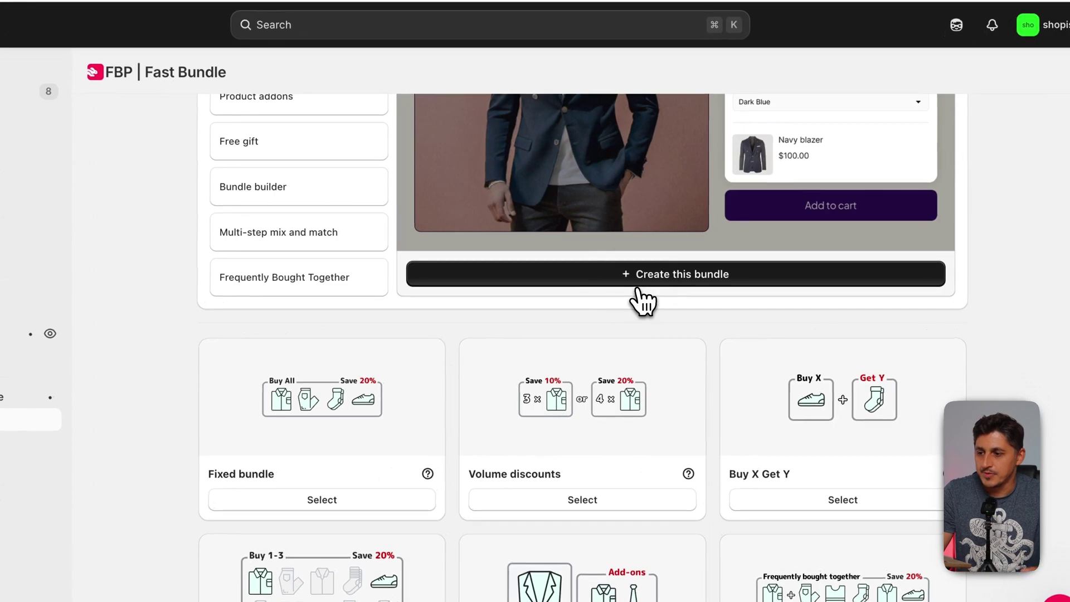
scroll(636, 301, "up", 5)
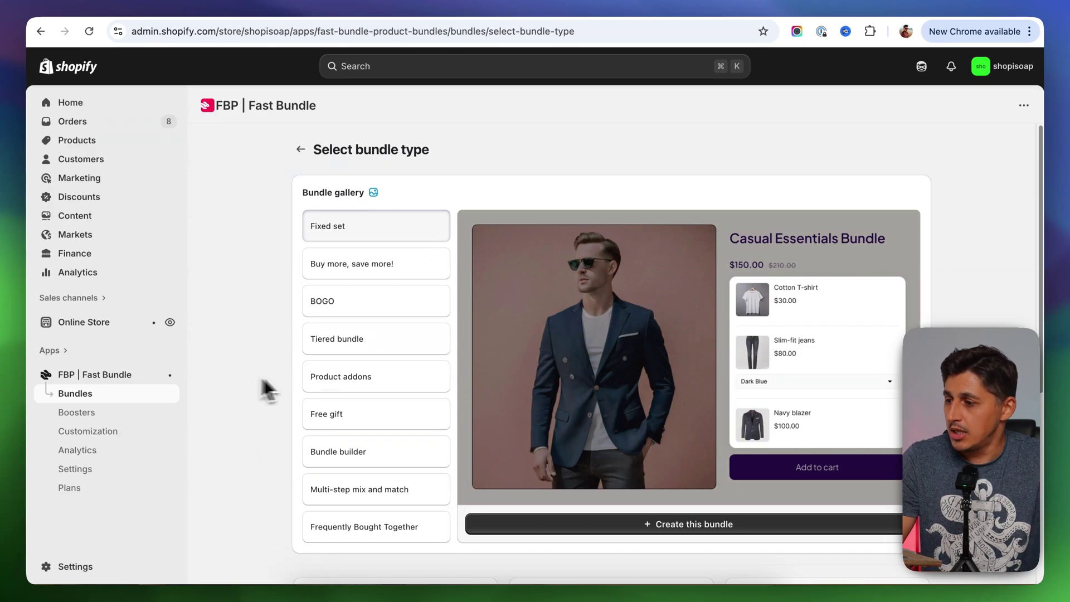
left_click(366, 380)
scroll(366, 381, "down", 2)
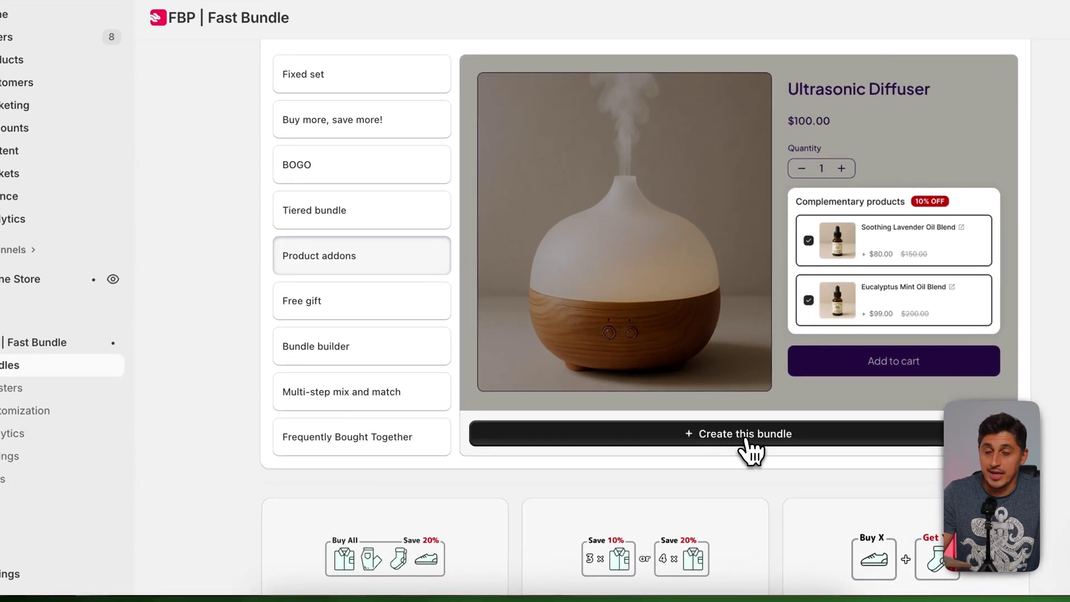
left_click(747, 439)
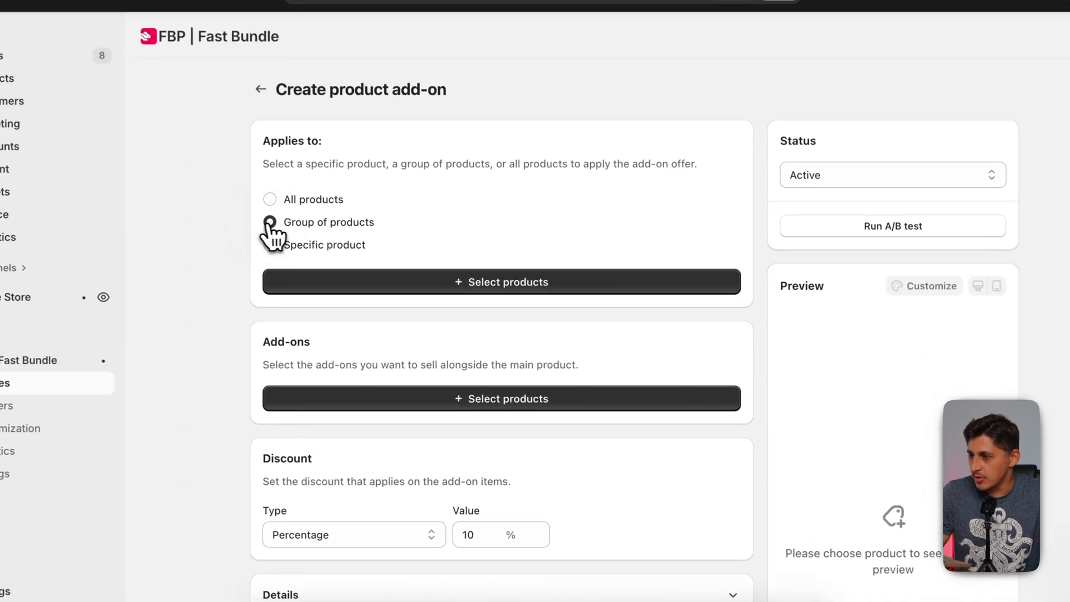
Set the add-on offer to cover a group of products: the Bath bombs collection
left_click(310, 260)
left_click(499, 311)
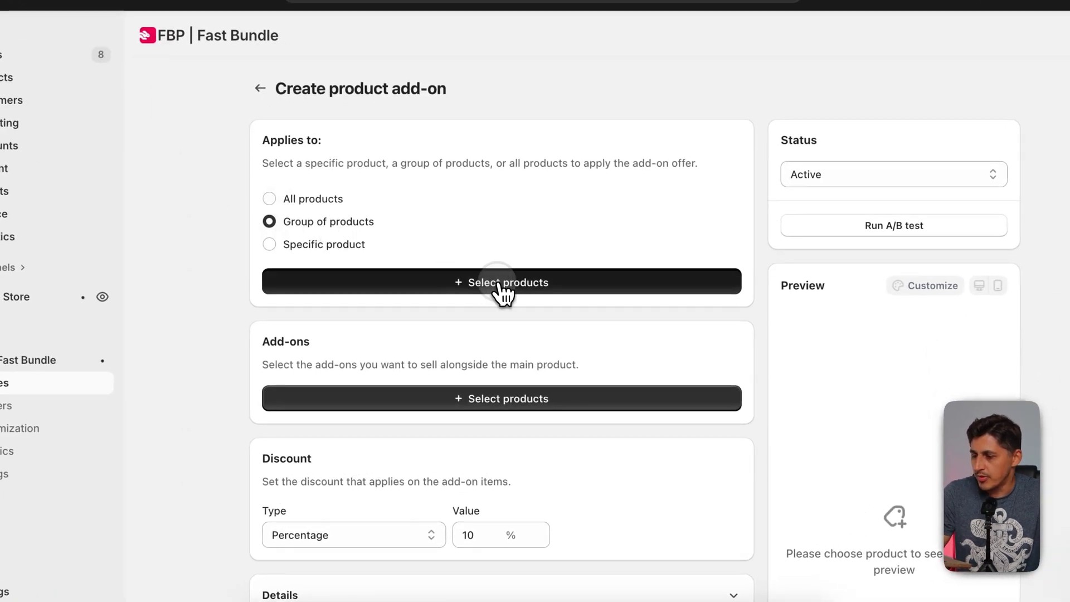
left_click(732, 188)
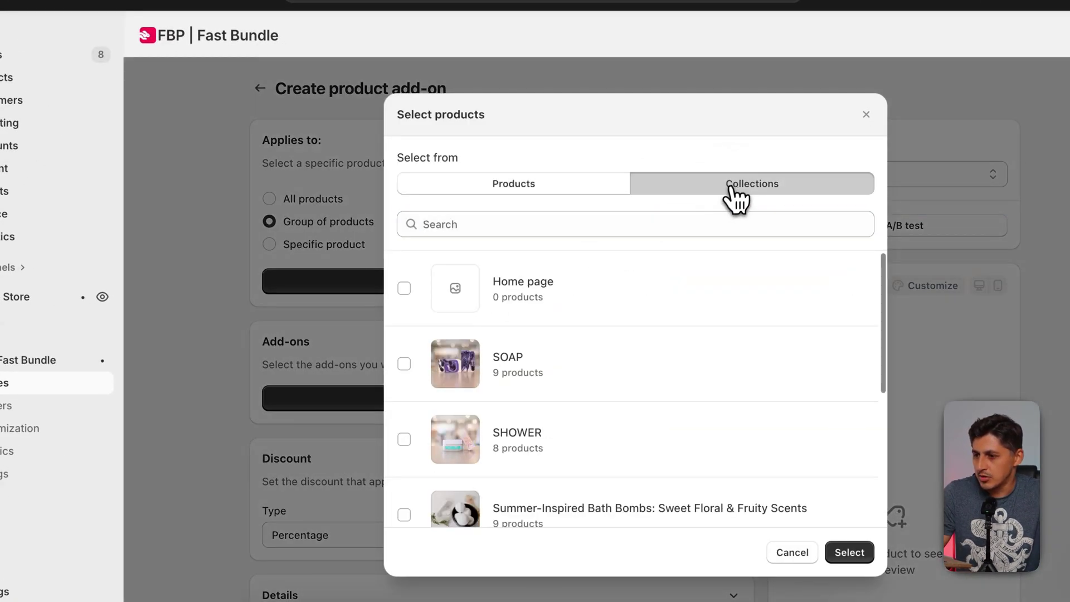
scroll(668, 370, "down", 3)
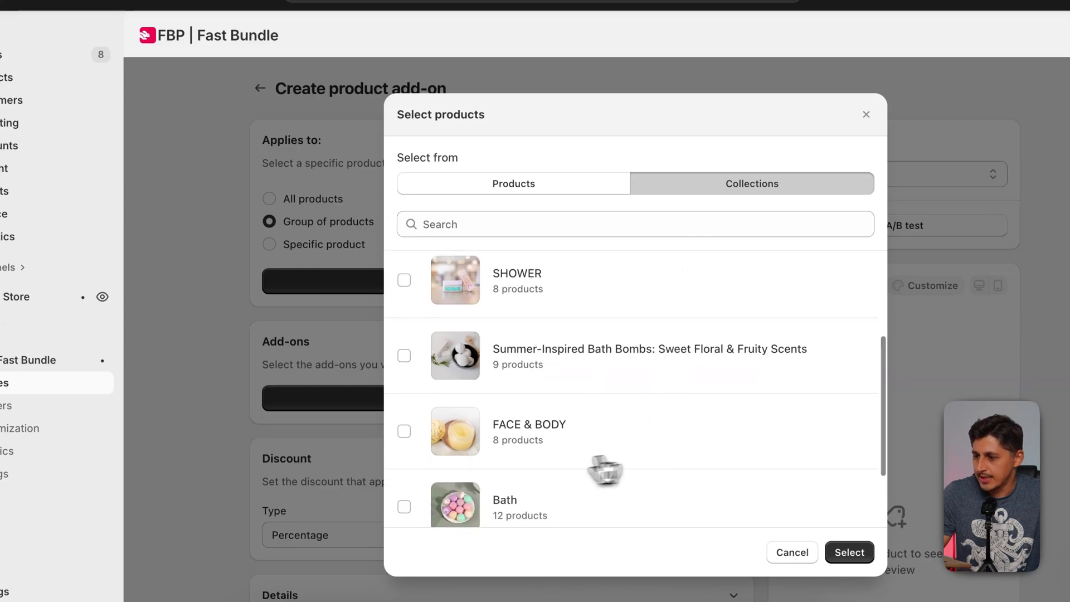
scroll(569, 456, "down", 2)
left_click(404, 491)
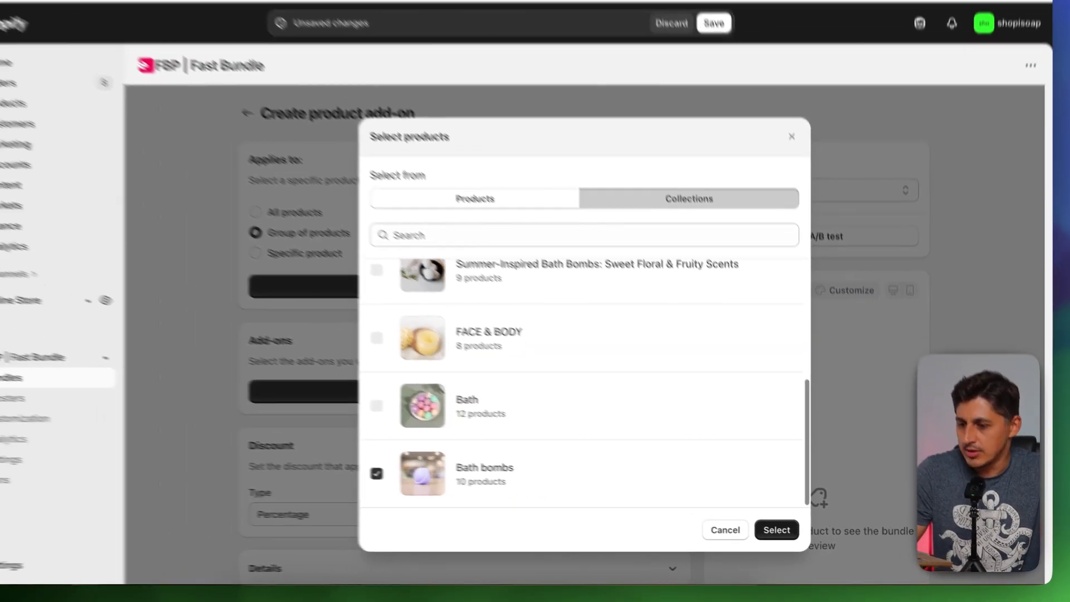
left_click(758, 524)
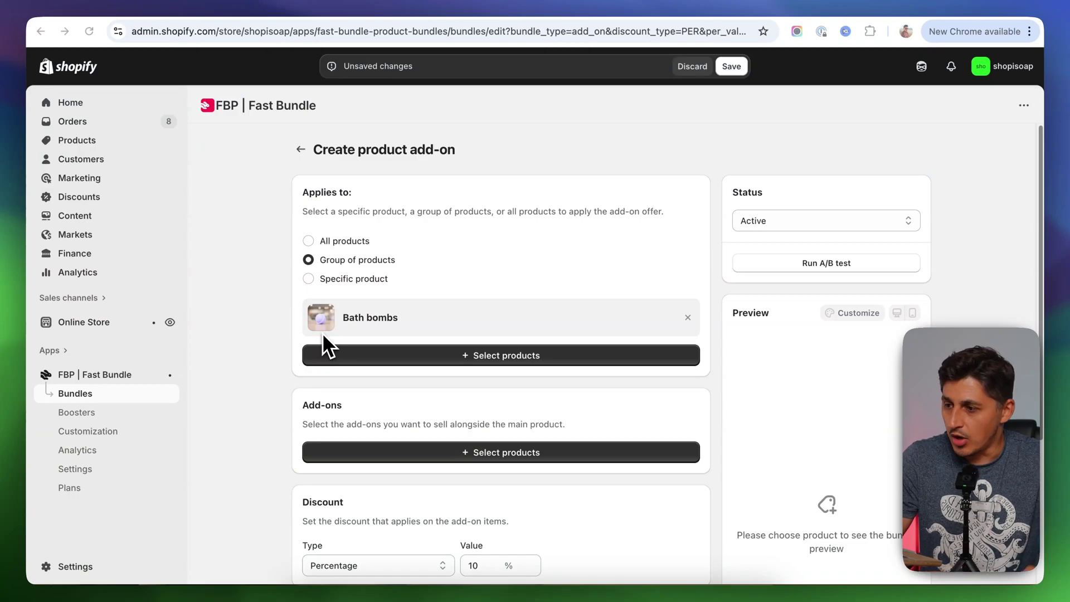
Choose Gentle Bath Bliss Bubble Loofahs and EXOTIC FLORALS SOAP as the offer's add-on products
scroll(269, 402, "down", 1)
scroll(268, 419, "up", 1)
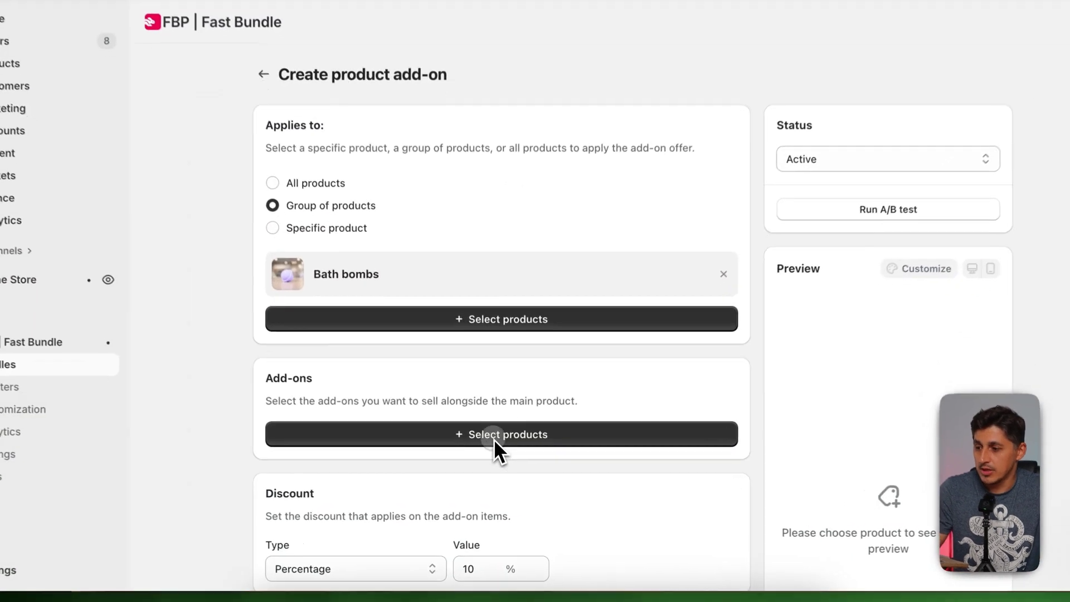
left_click(501, 455)
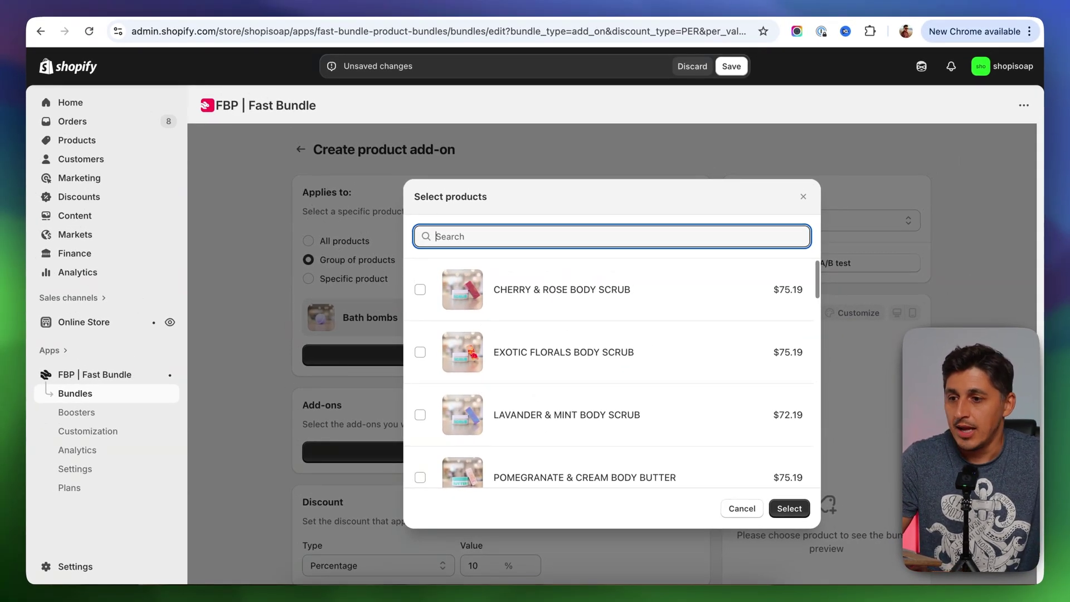
scroll(437, 379, "down", 10)
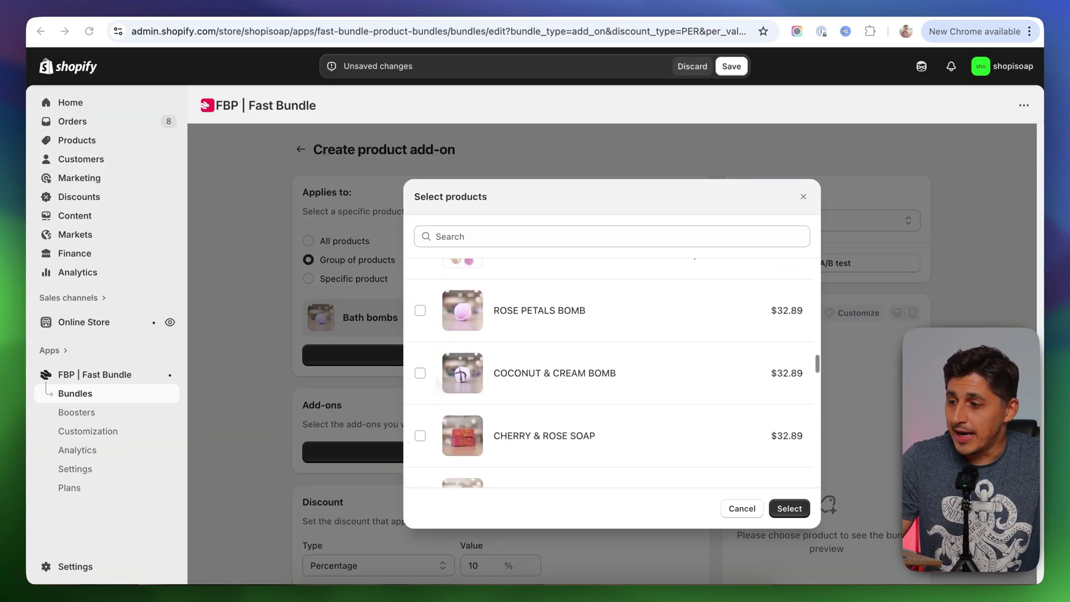
scroll(435, 374, "down", 5)
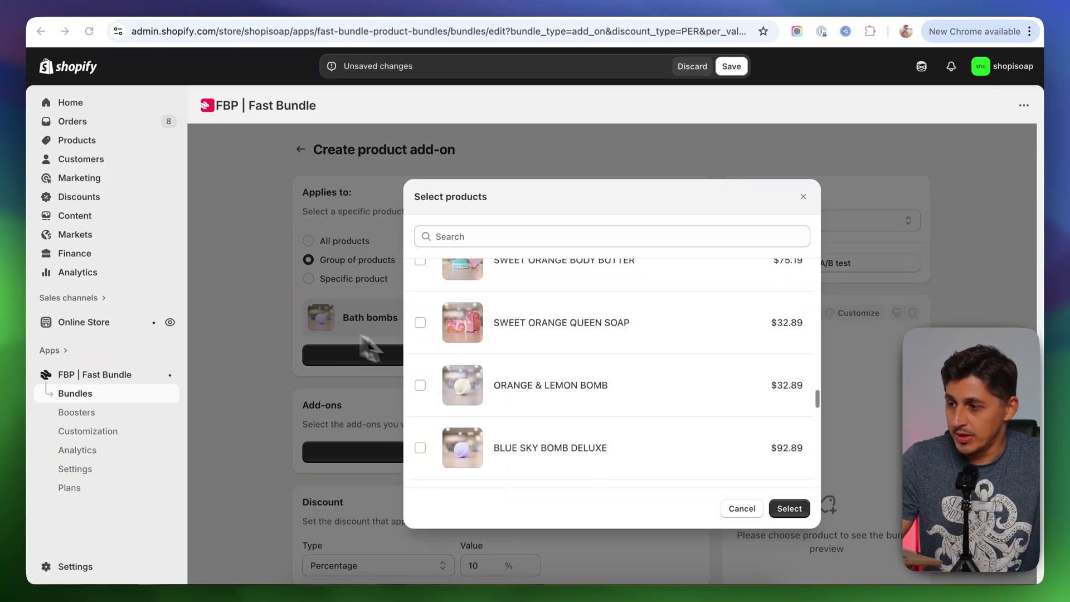
scroll(493, 392, "down", 10)
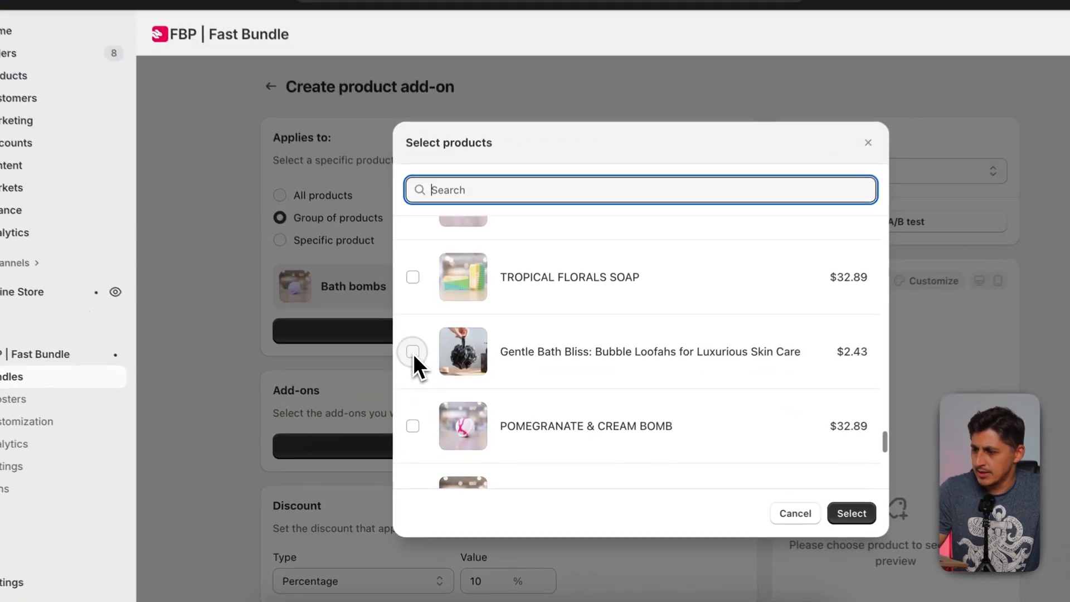
left_click(420, 372)
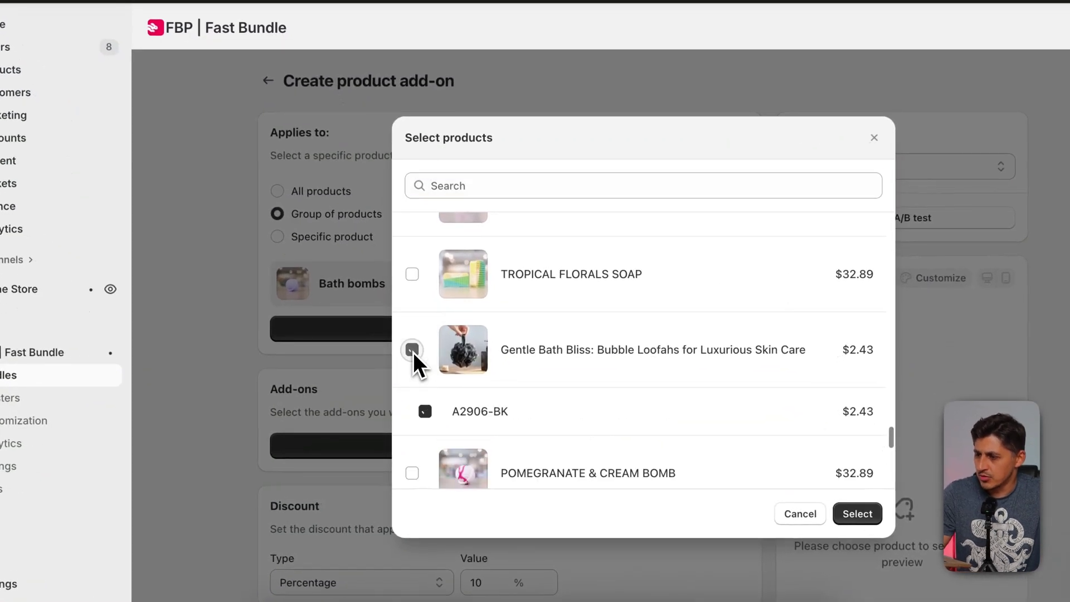
scroll(591, 398, "down", 6)
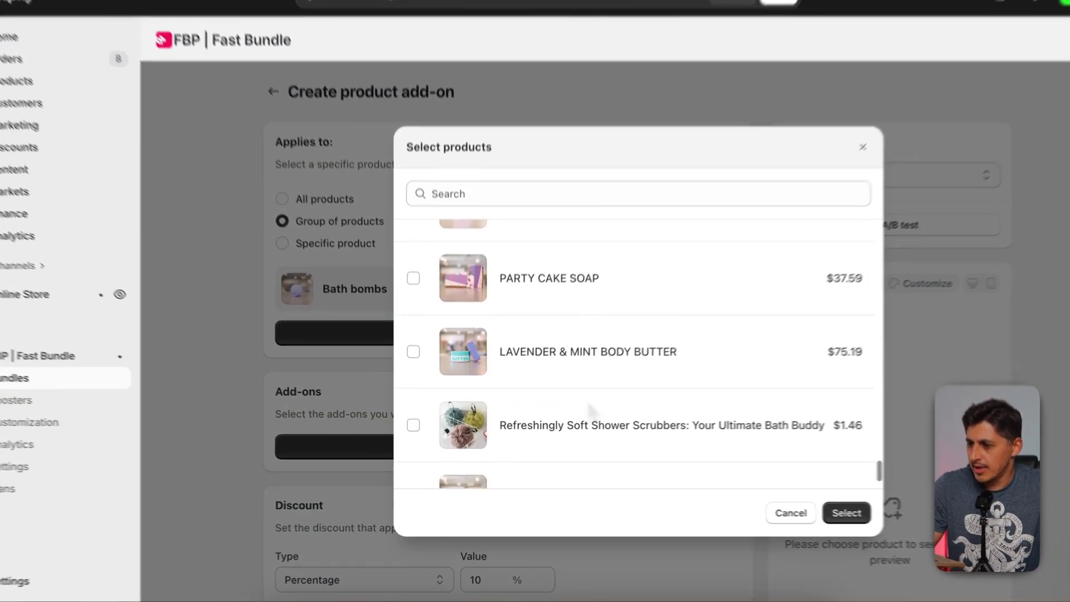
scroll(588, 411, "down", 2)
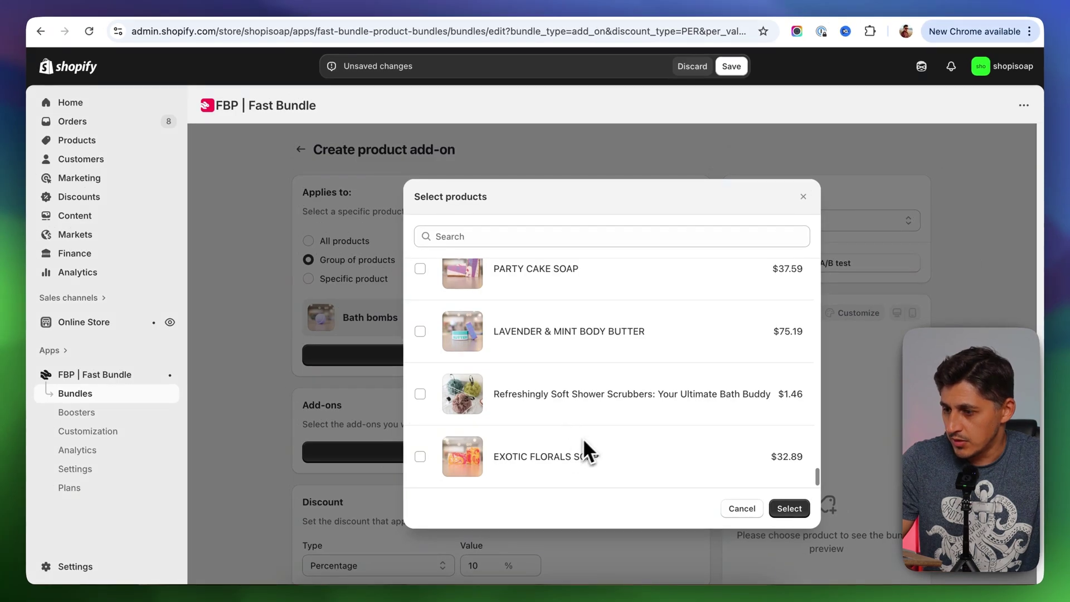
left_click(420, 456)
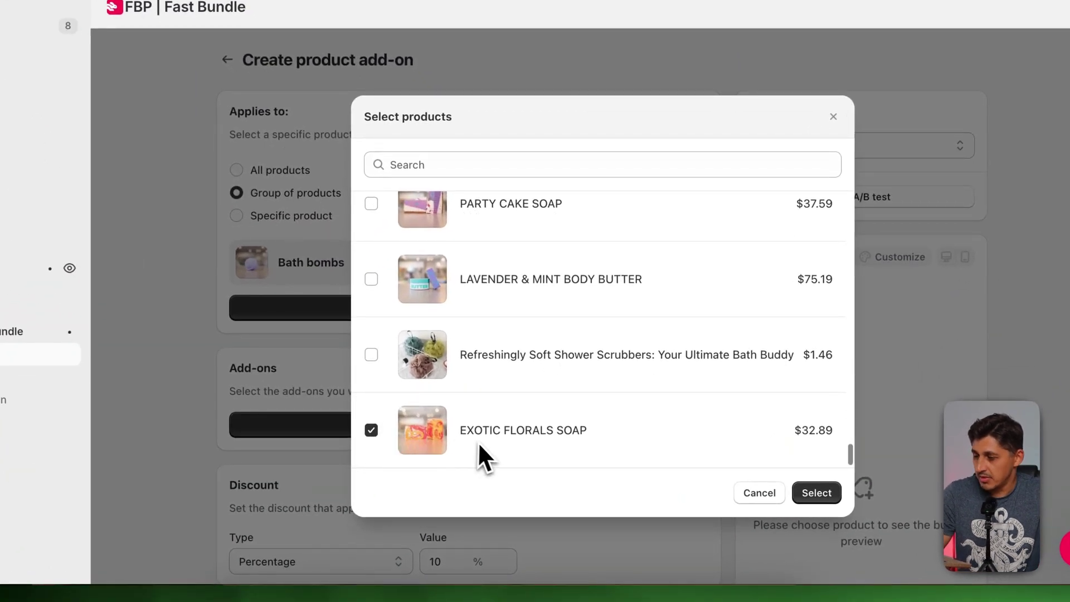
left_click(816, 492)
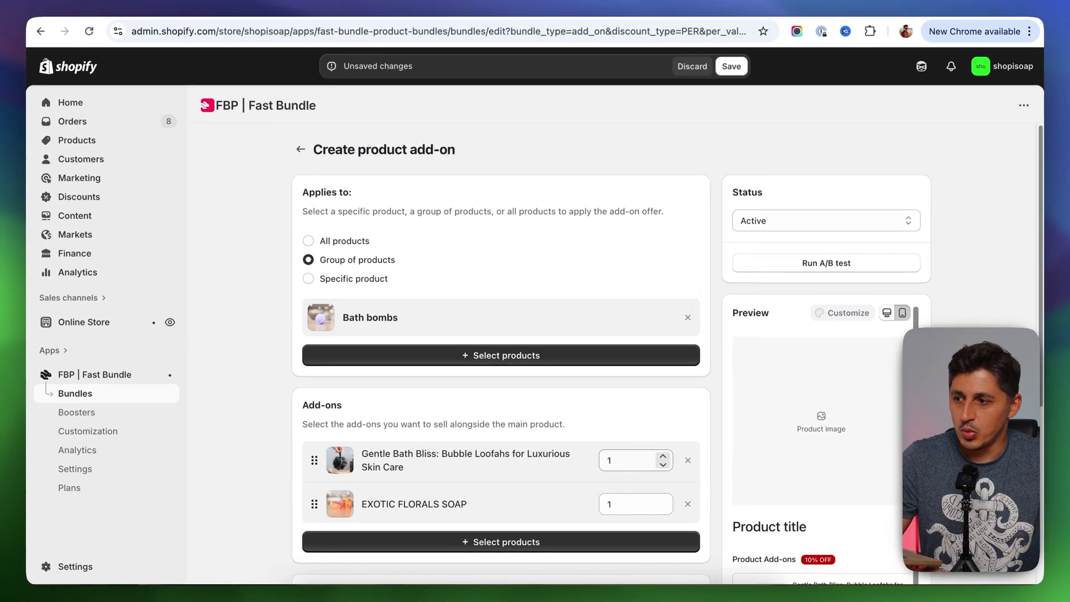
scroll(421, 362, "down", 3)
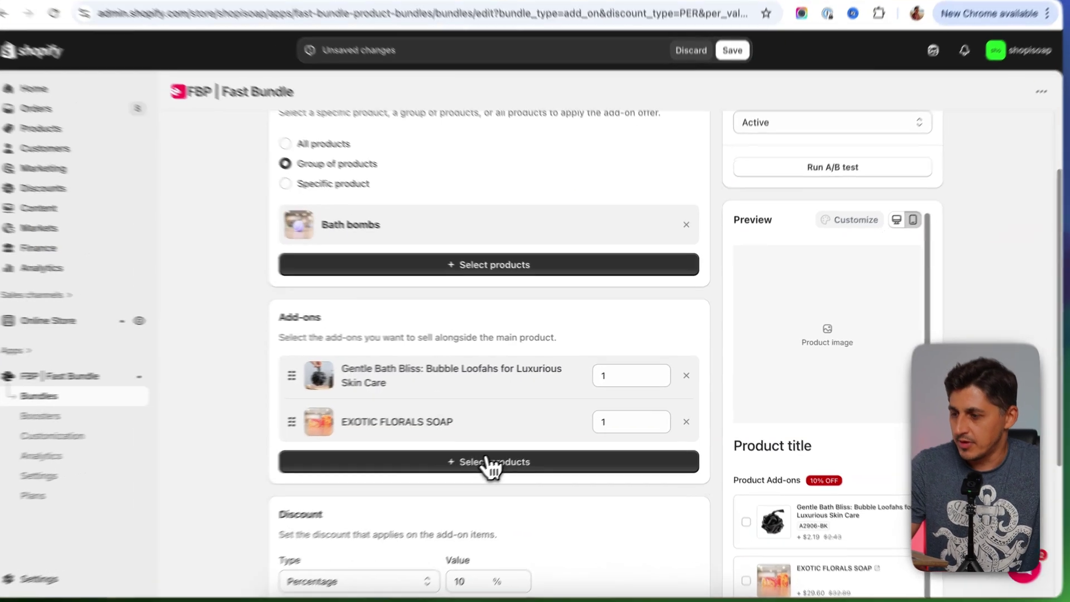
left_click(489, 456)
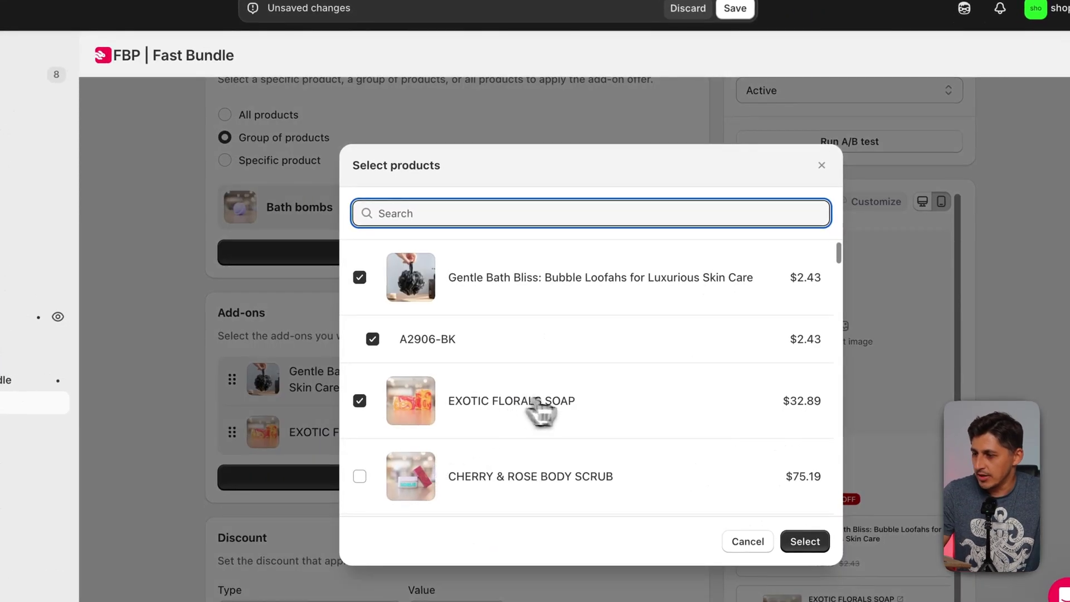
scroll(582, 406, "down", 3)
scroll(568, 427, "down", 3)
key("Escape")
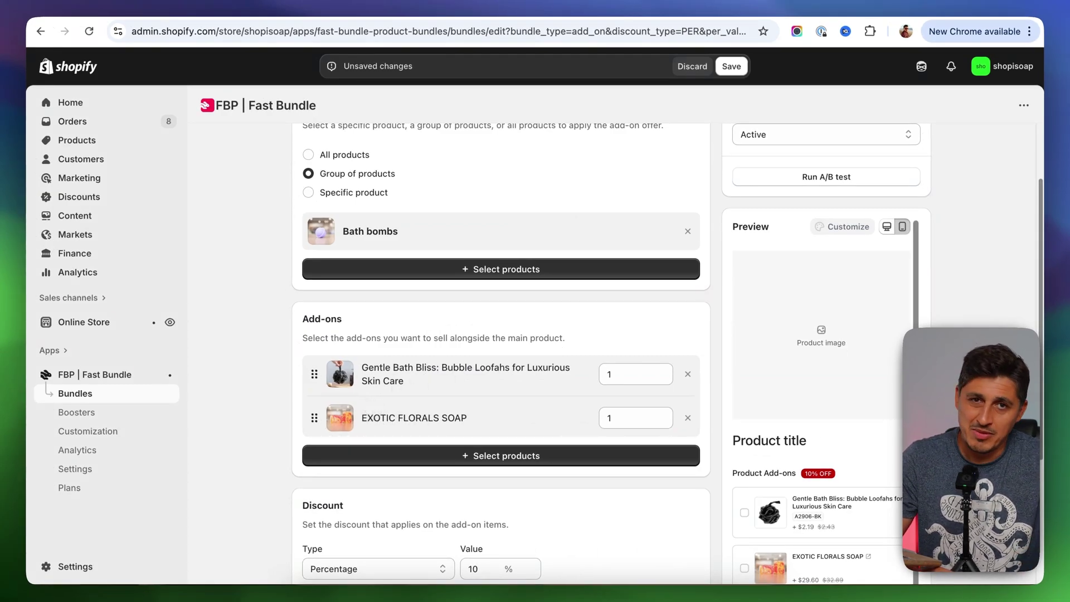
scroll(722, 415, "up", 1)
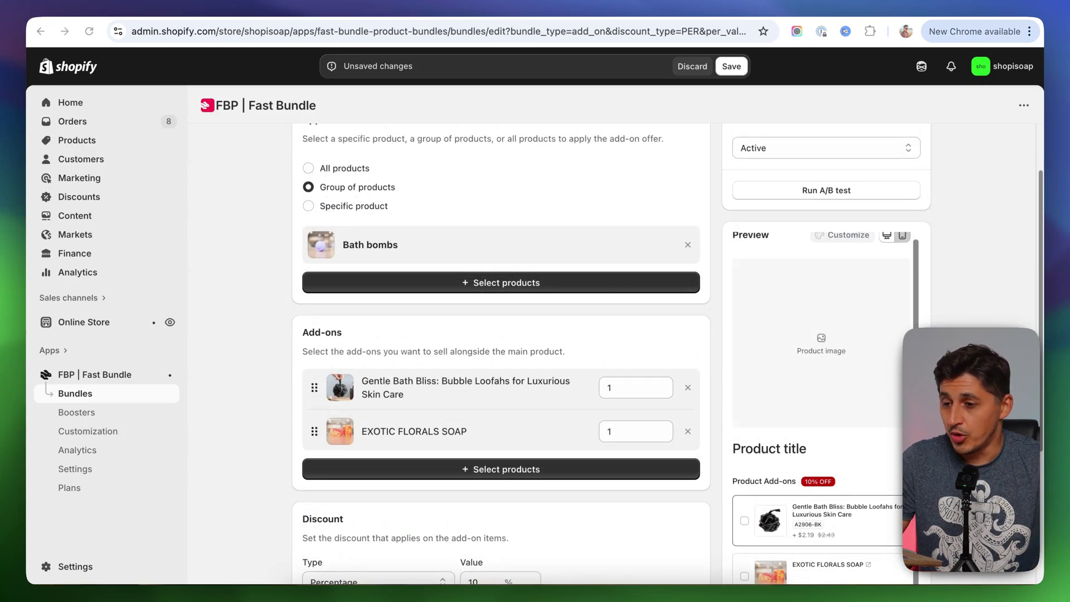
scroll(895, 429, "down", 4)
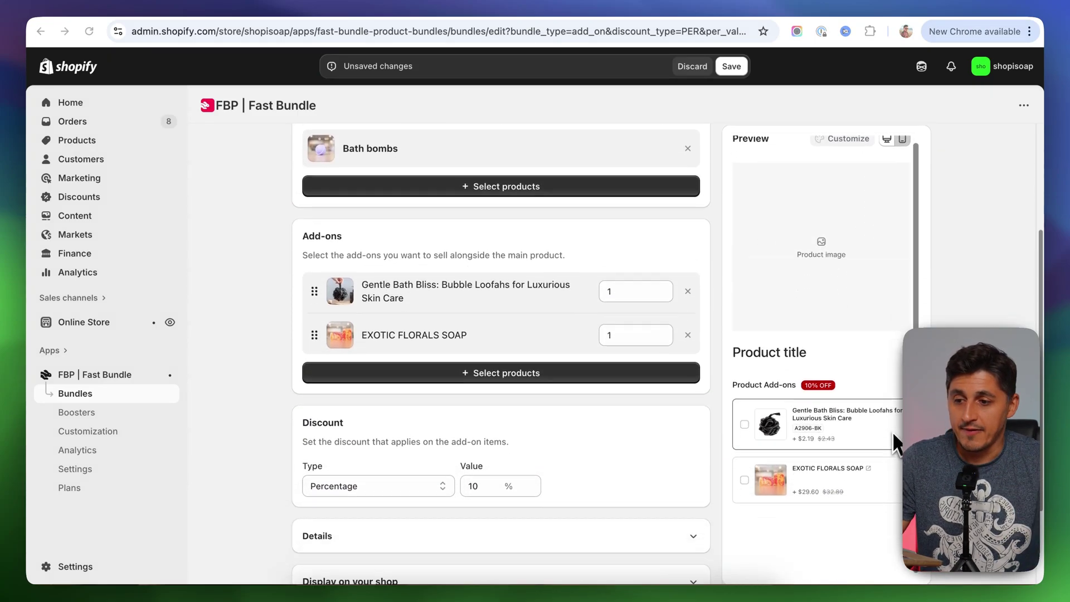
scroll(844, 429, "up", 1)
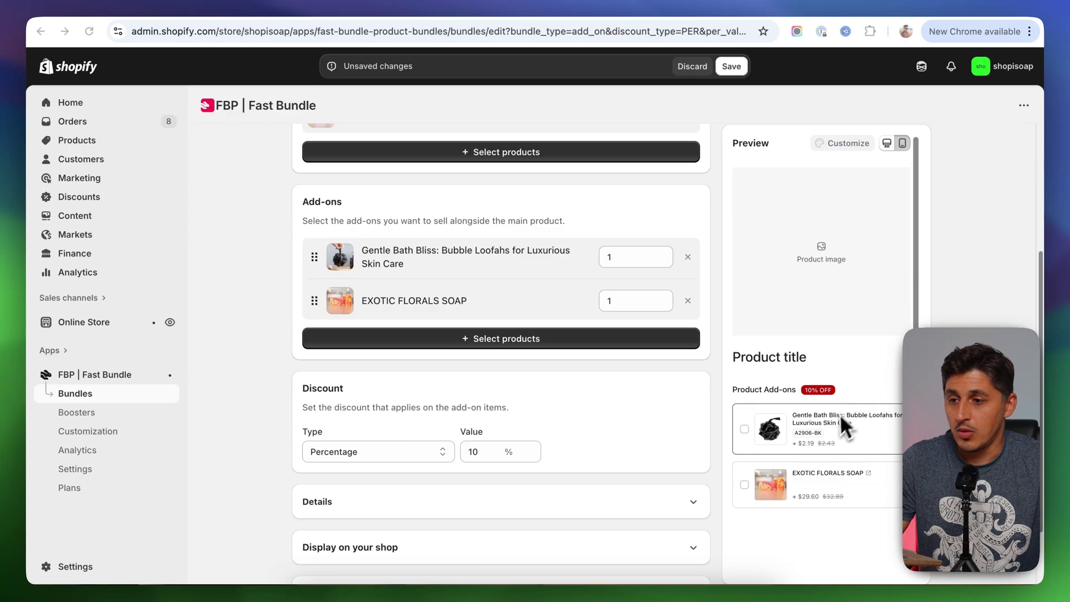
scroll(858, 262, "up", 3)
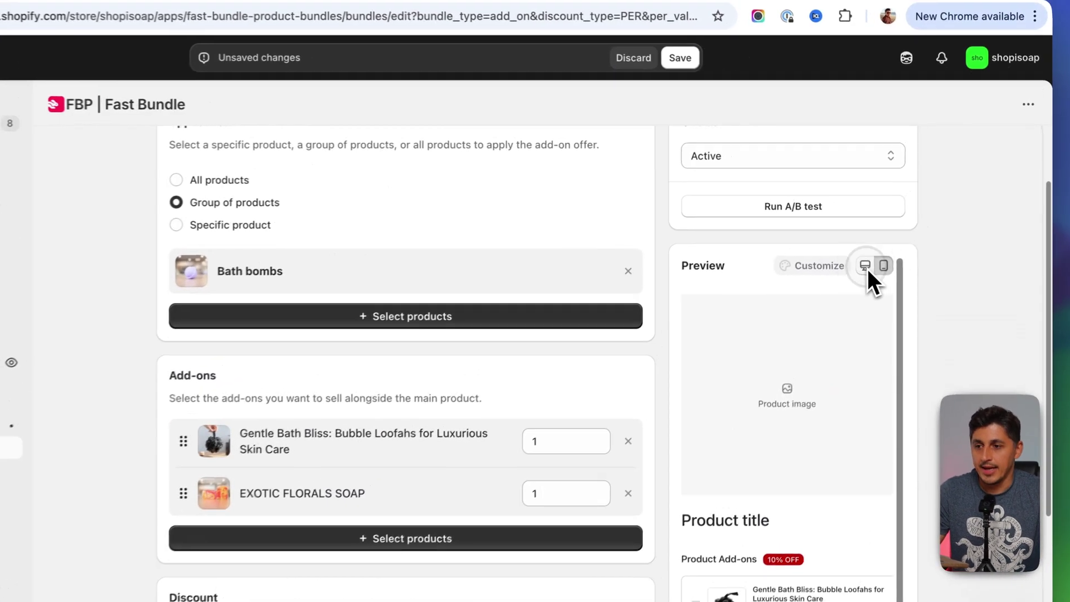
left_click(887, 240)
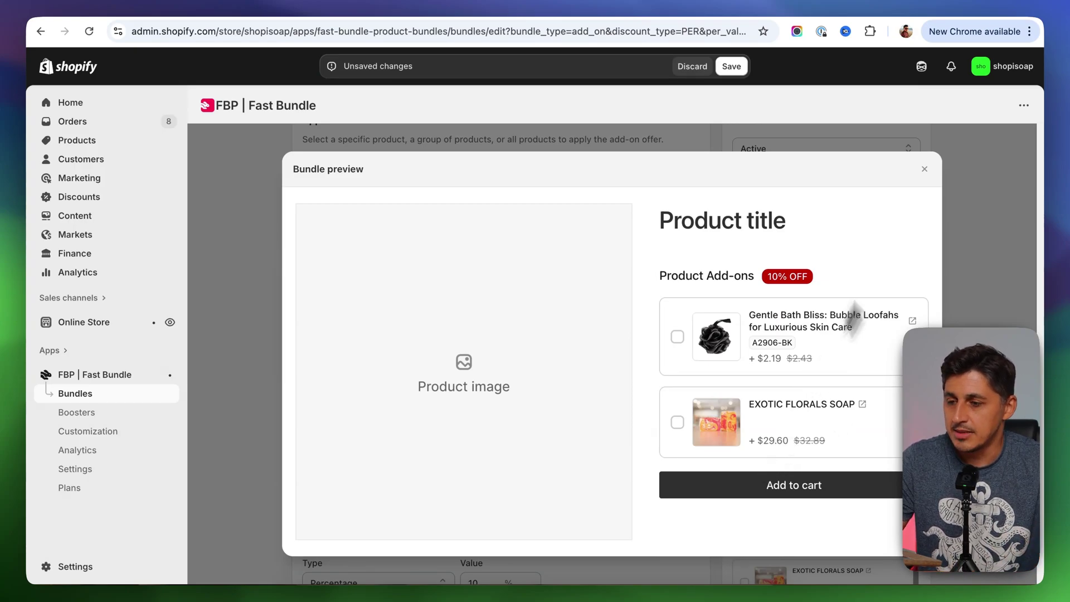
left_click(925, 169)
scroll(716, 286, "down", 5)
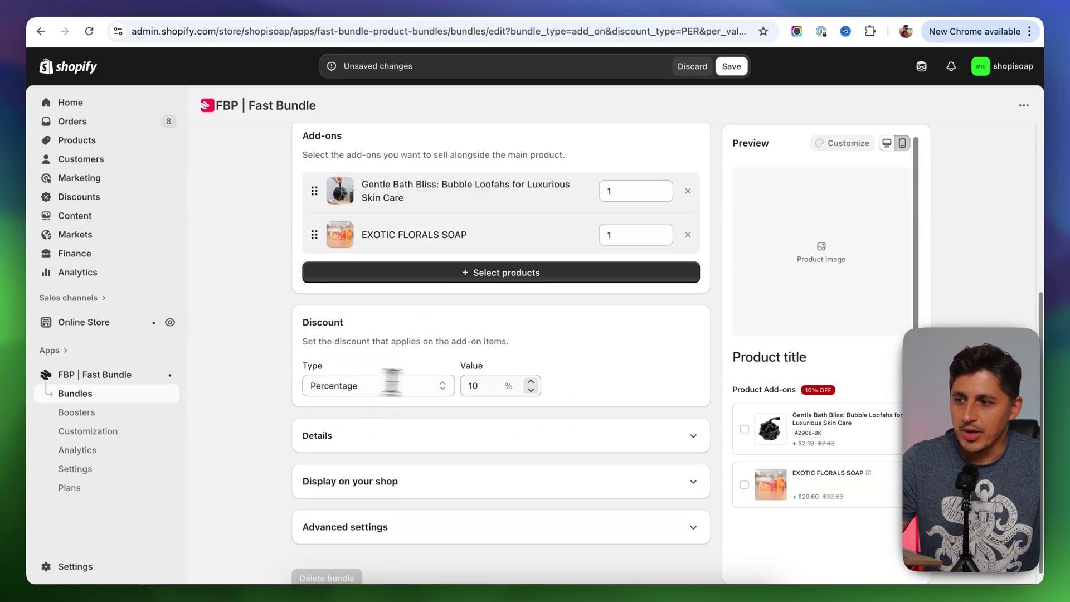
left_click(477, 385)
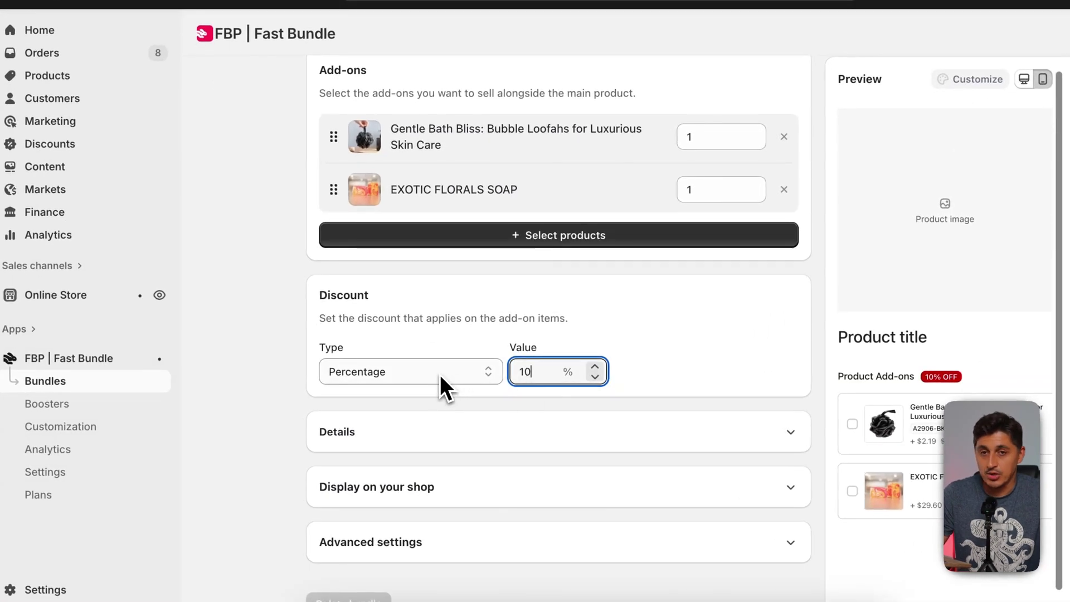
left_click(440, 375)
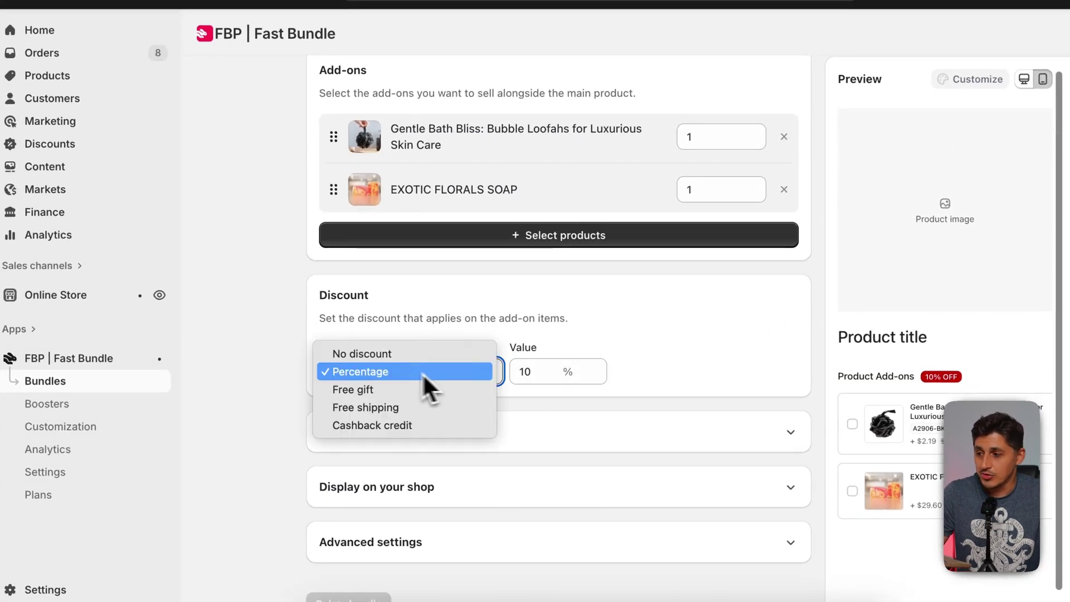
left_click(252, 350)
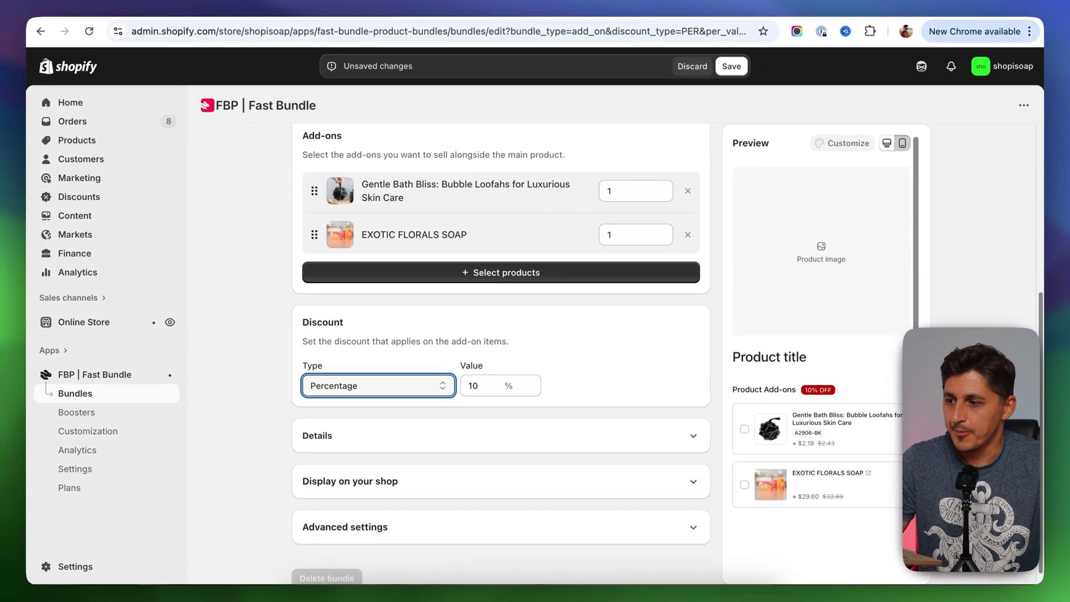
left_click(282, 372)
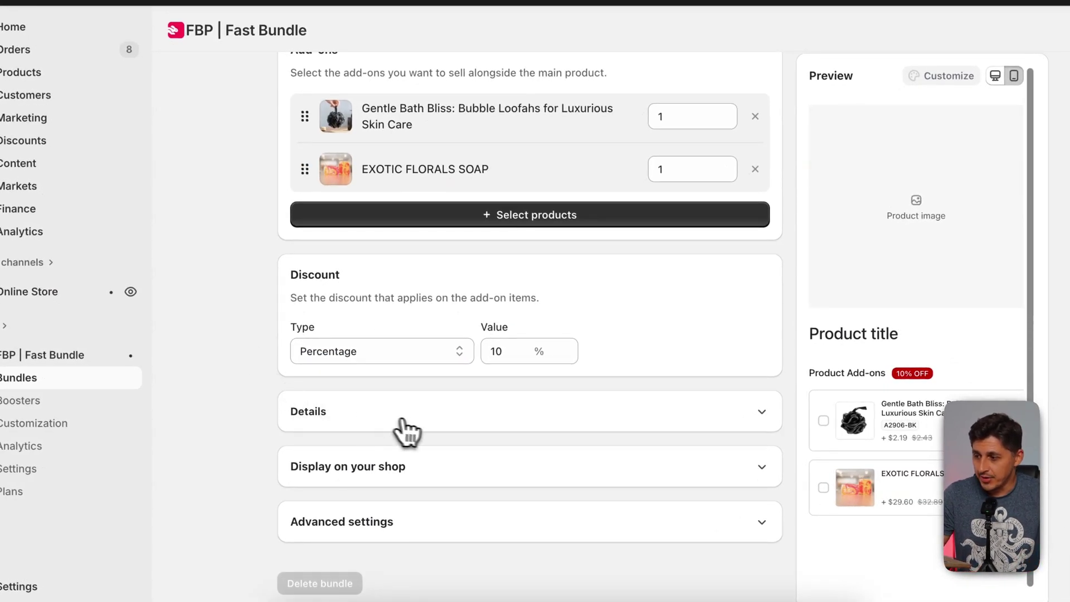
Check the 'Product Add-ons' title under Details and save the Bath bombs add-on offer
left_click(443, 412)
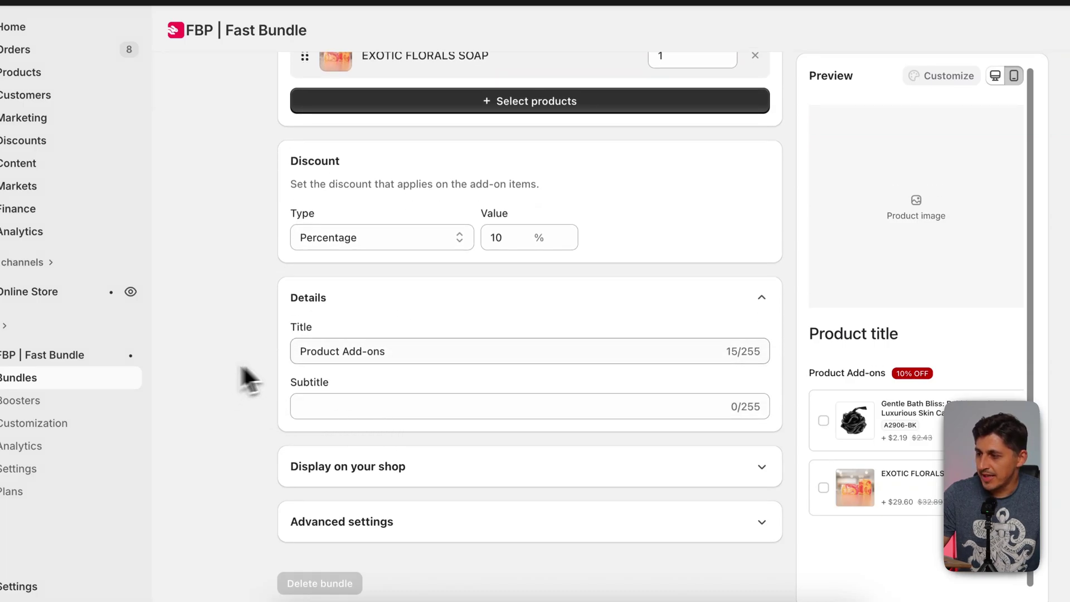
double_click(310, 352)
left_click_drag(394, 351, 430, 359)
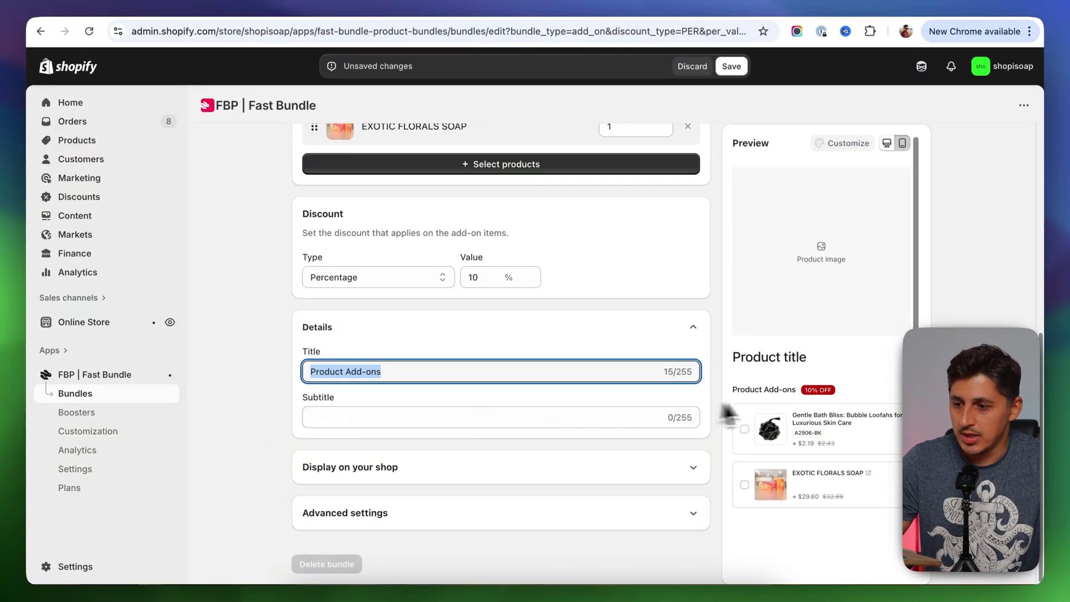
left_click(256, 450)
scroll(256, 450, "up", 1)
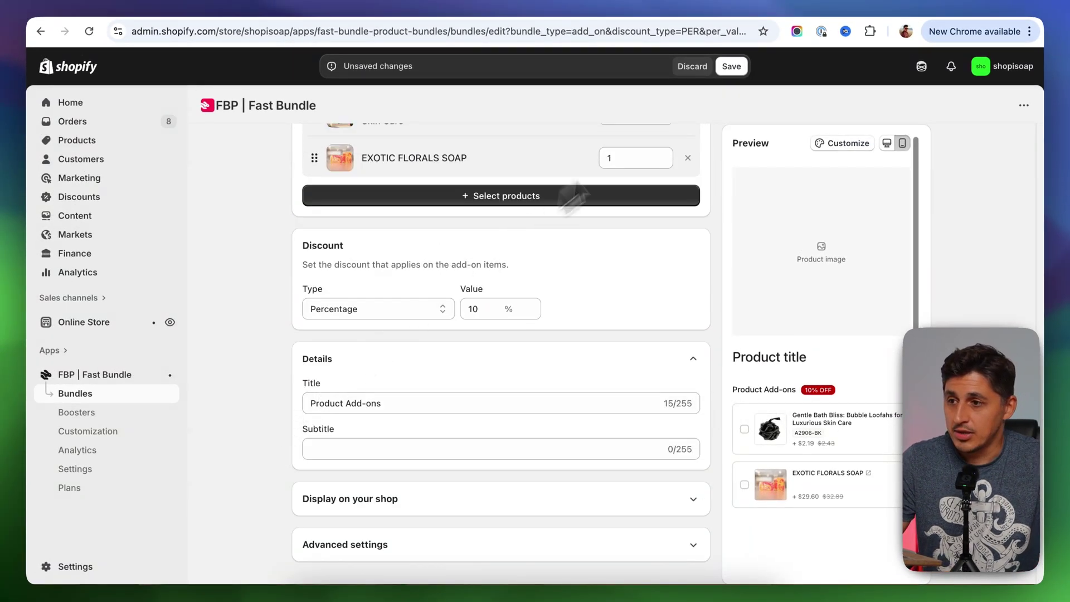
scroll(312, 323, "up", 10)
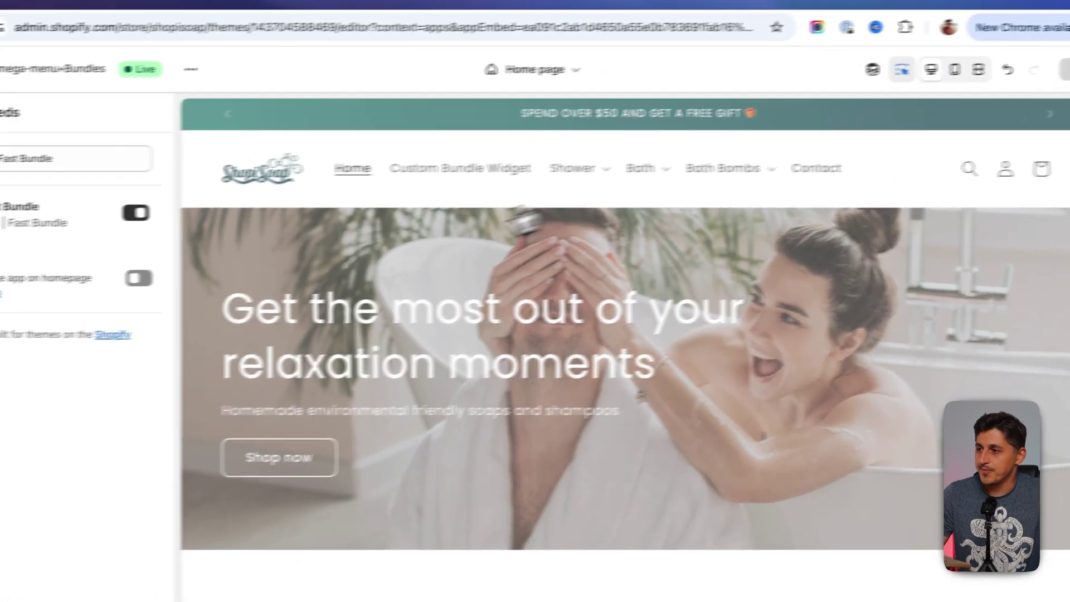
Return to the Edit product add-on page and choose to view the offer on the store
left_click(326, 2)
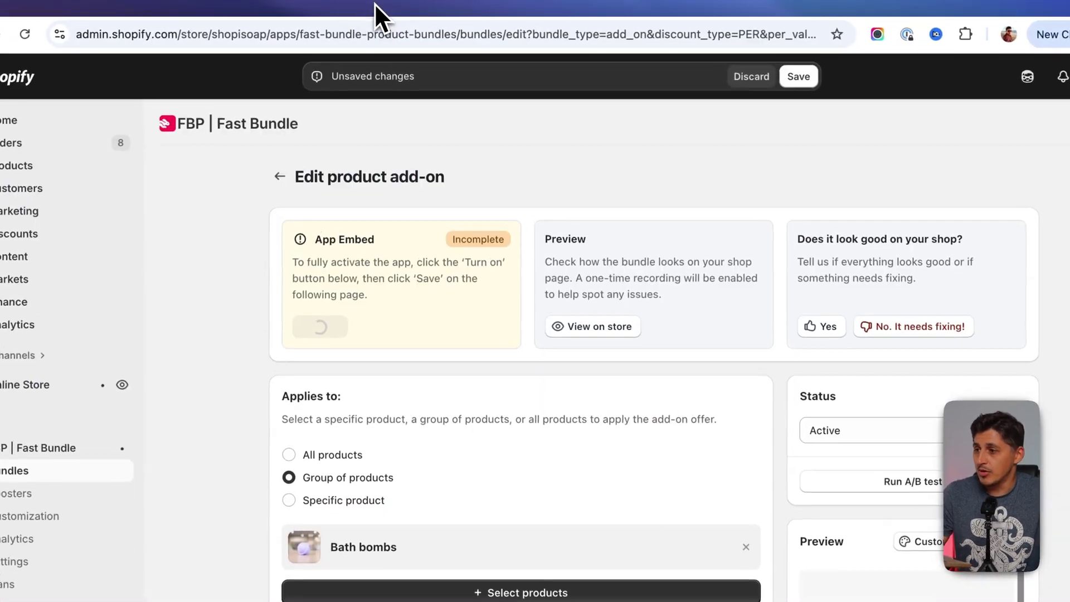
left_click(602, 333)
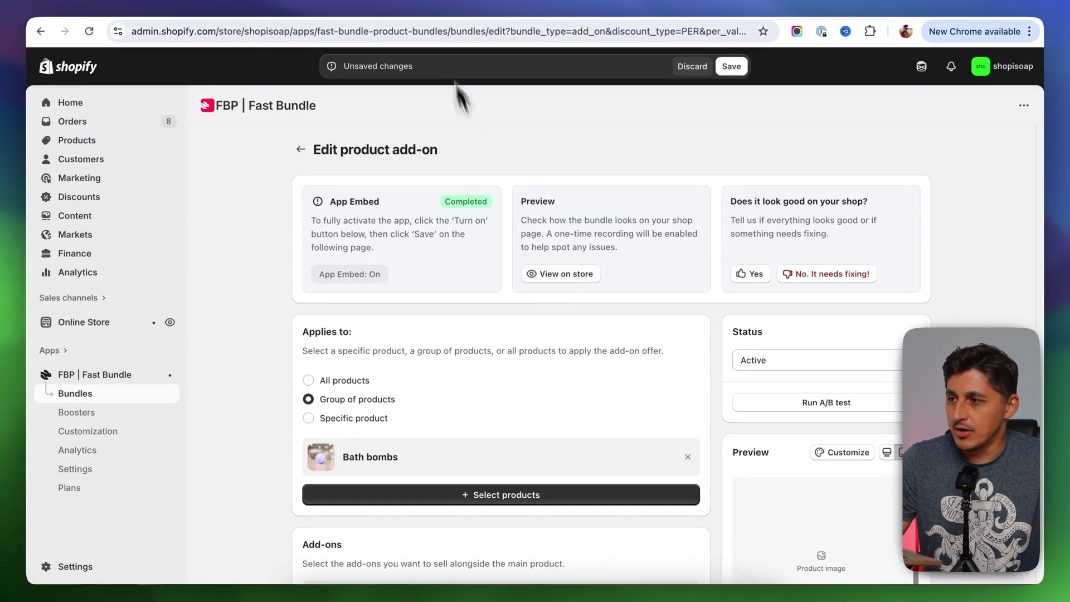
Open the Pomegranate & Cream Bomb storefront page showing the Product Add-ons 10% OFF block
left_click(563, 274)
scroll(916, 401, "down", 2)
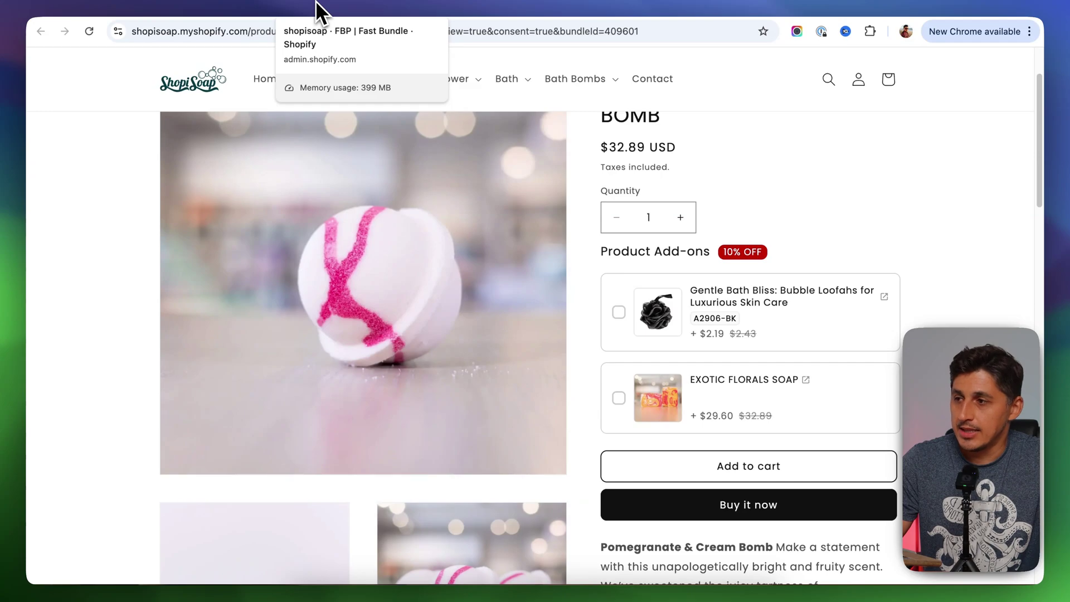
Back in Shopify admin, preview Fast Bundle's design editor under Customization, then return to the Bundles list
left_click(316, 8)
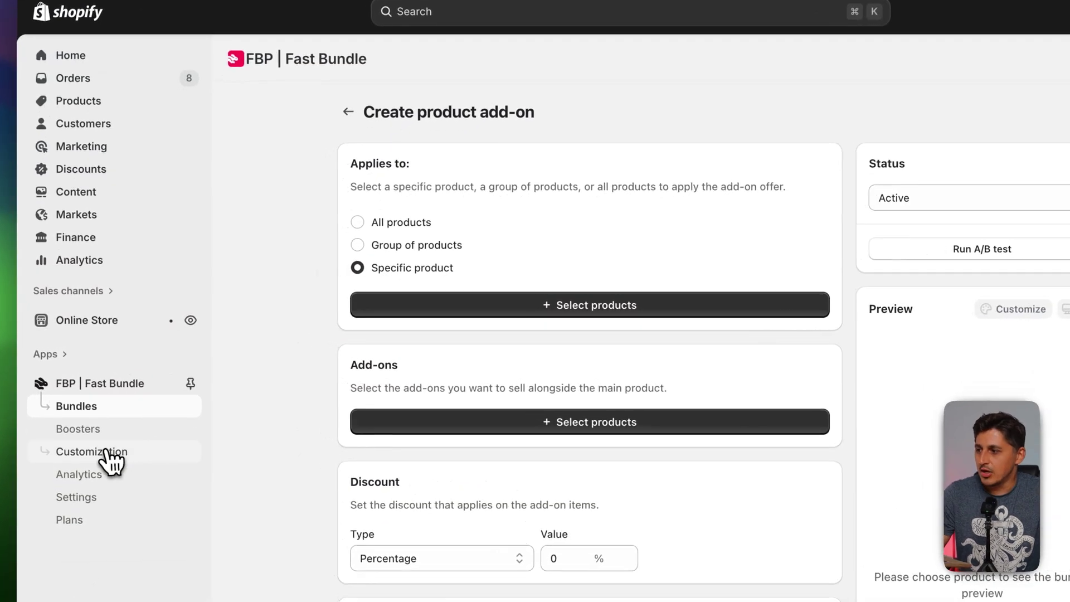
left_click(109, 455)
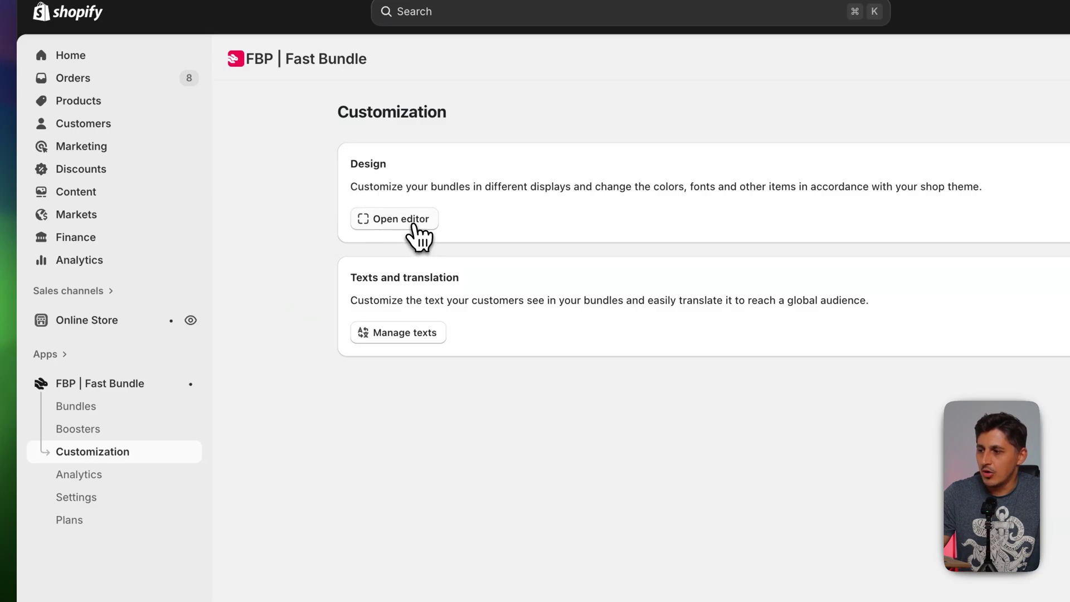
left_click(415, 221)
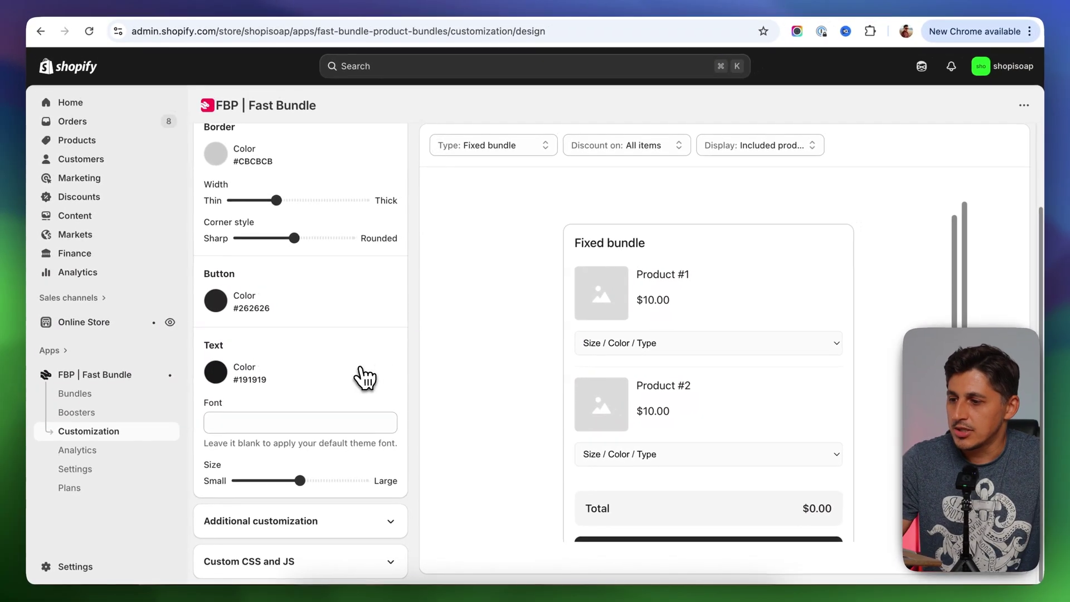
scroll(417, 384, "up", 2)
scroll(390, 334, "down", 1)
scroll(316, 284, "down", 1)
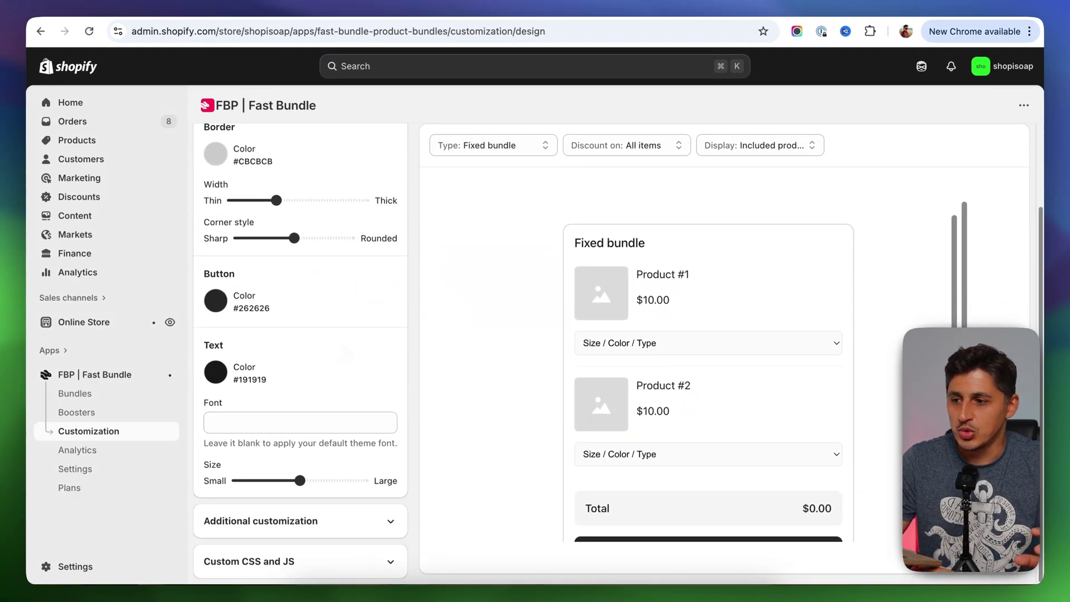
scroll(345, 344, "up", 3)
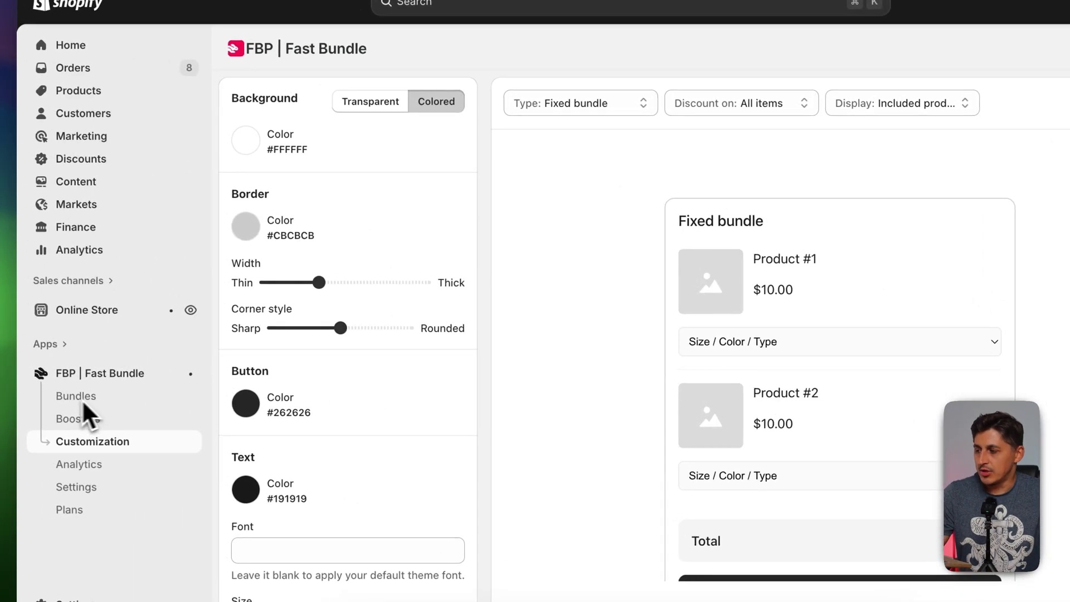
left_click(78, 398)
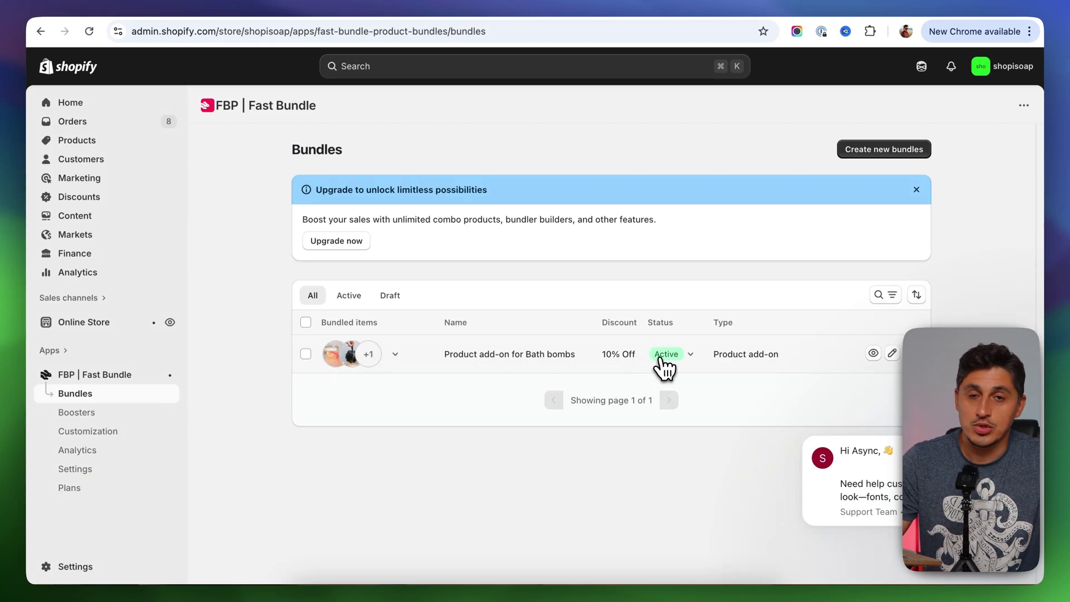
Open the Bath bombs add-on for editing and expand its Status dropdown
left_click(892, 355)
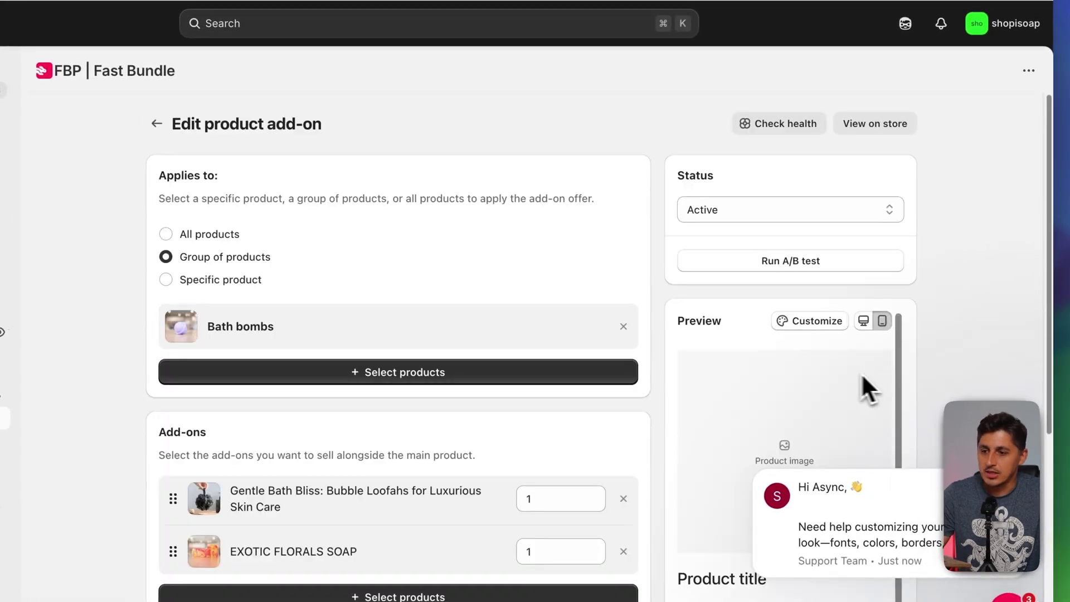
left_click(742, 211)
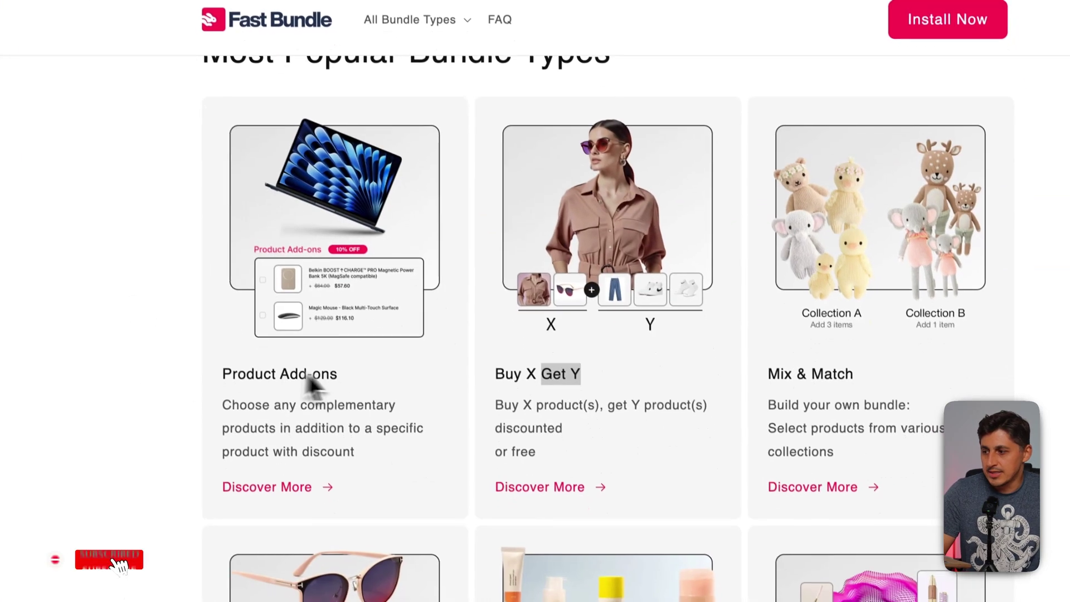
Highlight the Product Add-ons, Buy X Get Y and Mix & Match headings on demo.fastbundle.co
left_click_drag(315, 442, 346, 444)
left_click_drag(329, 371, 209, 370)
scroll(212, 370, "down", 2)
left_click_drag(578, 292, 480, 294)
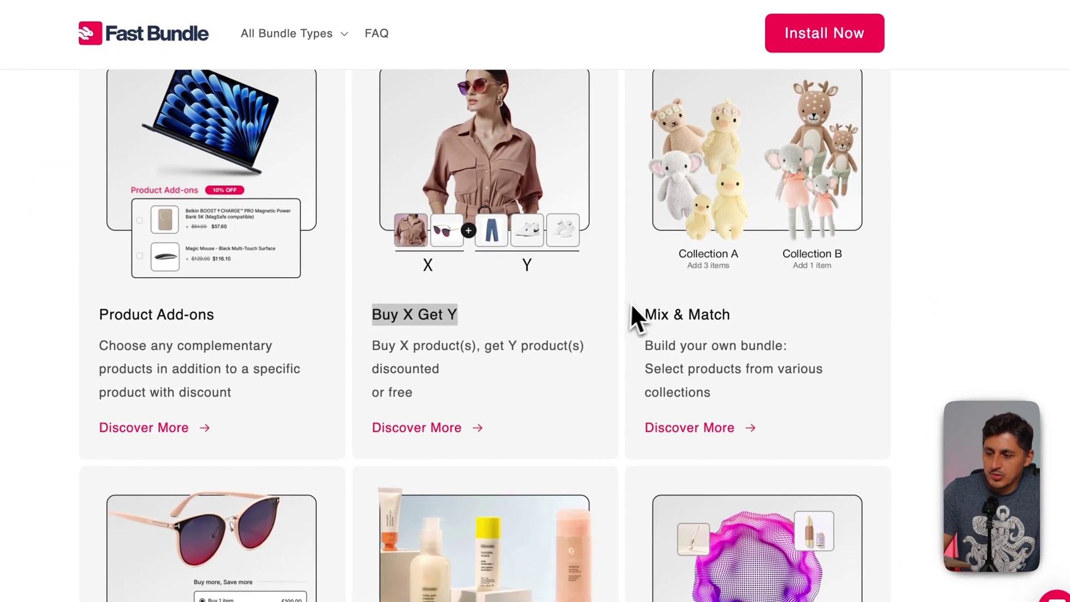
left_click_drag(650, 315, 787, 319)
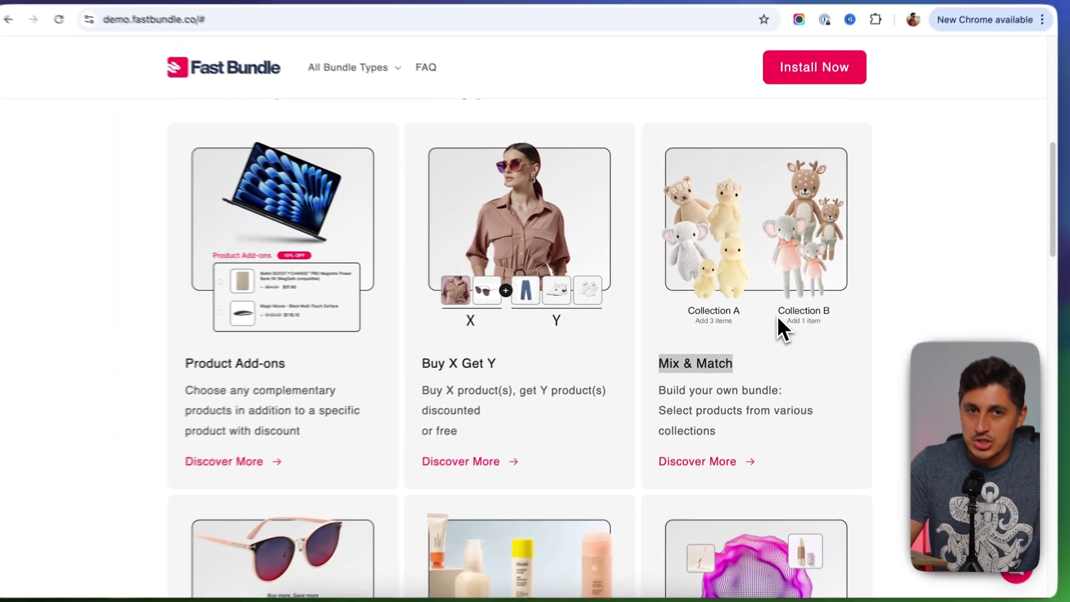
left_click(703, 339)
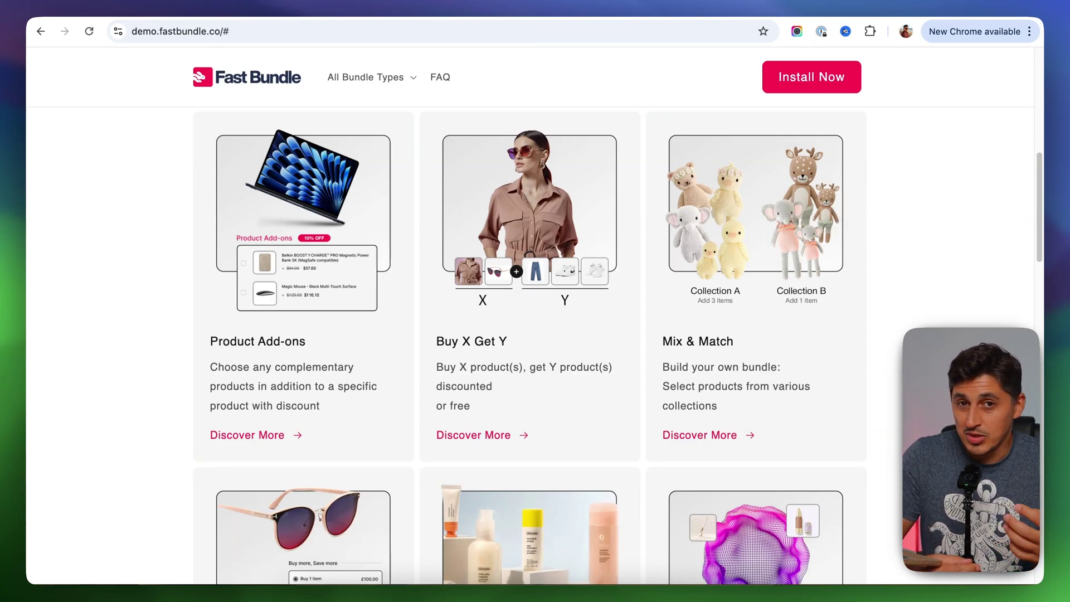
Scroll the demo page down to the Volume Discount, Fixed Bundle and Frequently Bought Together cards
scroll(267, 365, "down", 4)
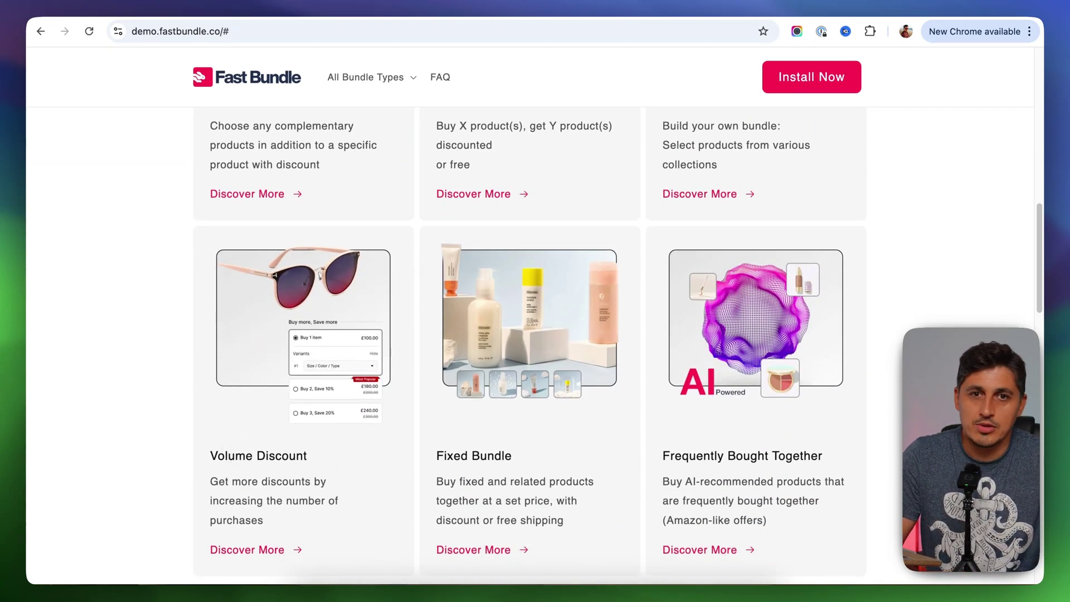
scroll(324, 468, "down", 1)
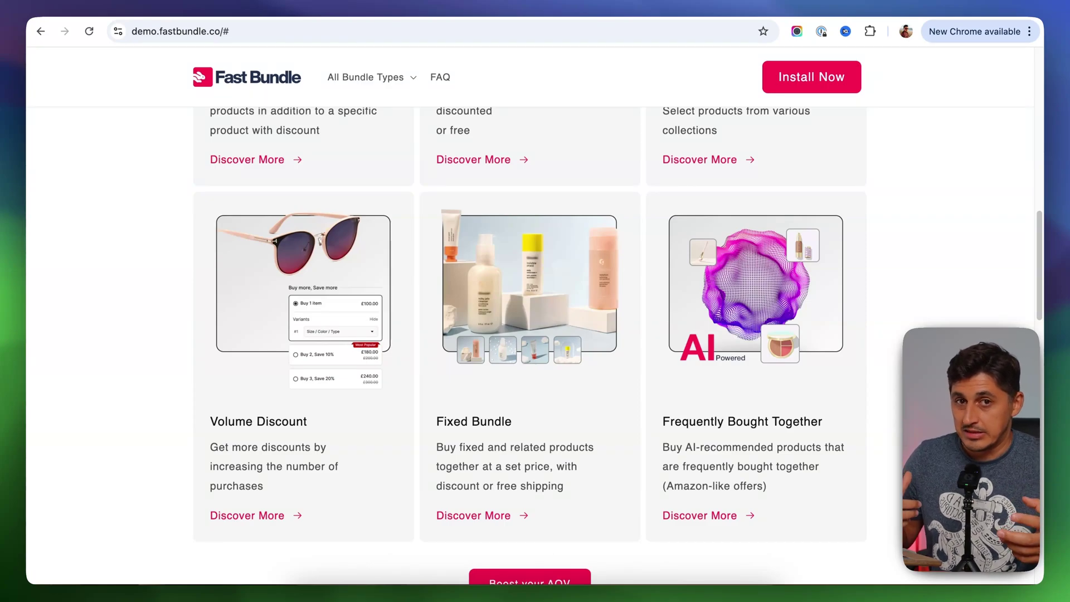
scroll(416, 367, "up", 6)
scroll(416, 366, "down", 5)
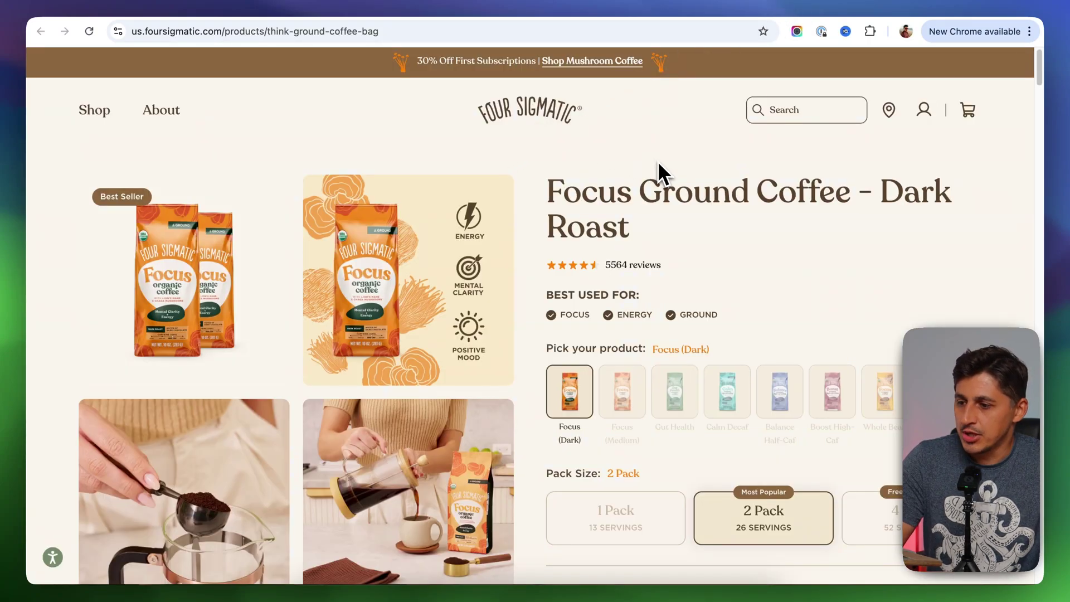
Switch Focus Ground Coffee's Pack Size through 1 Pack, 2 Pack and 4 Pack to compare bulk prices
scroll(658, 161, "down", 3)
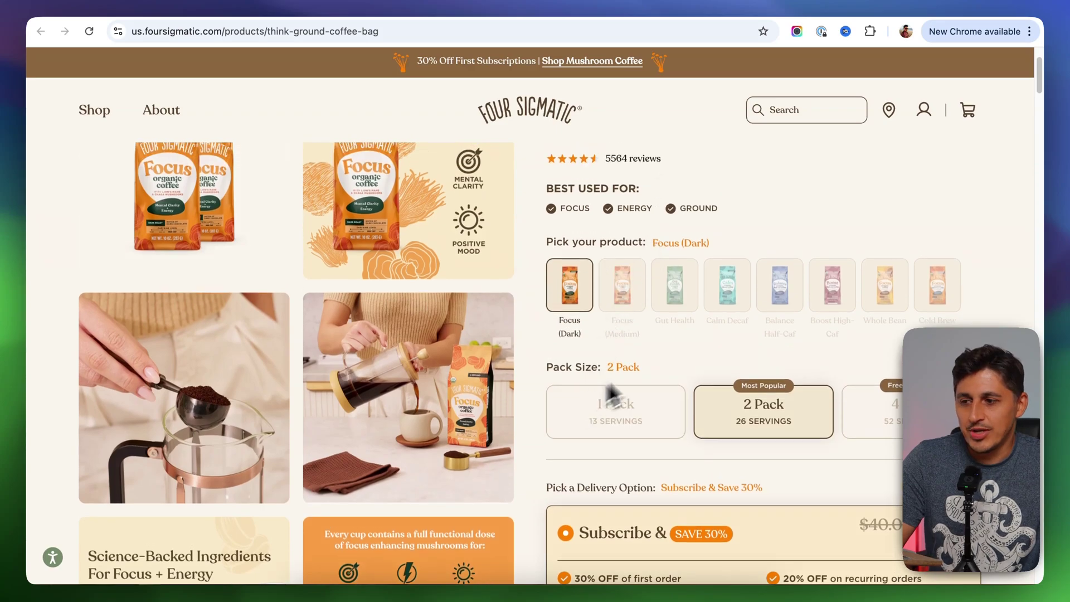
left_click(616, 411)
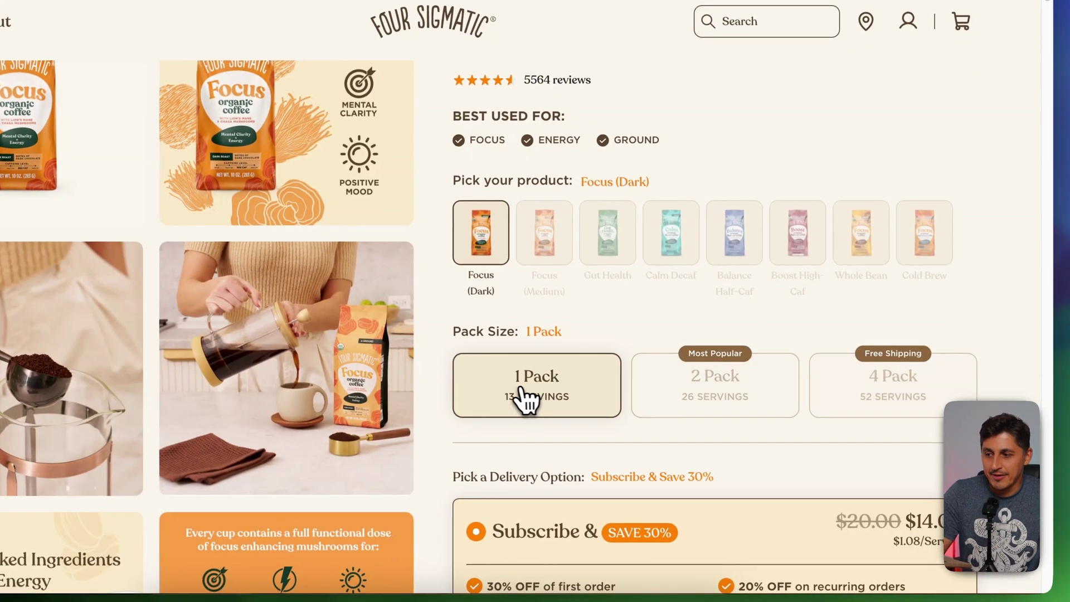
left_click(732, 411)
left_click(899, 401)
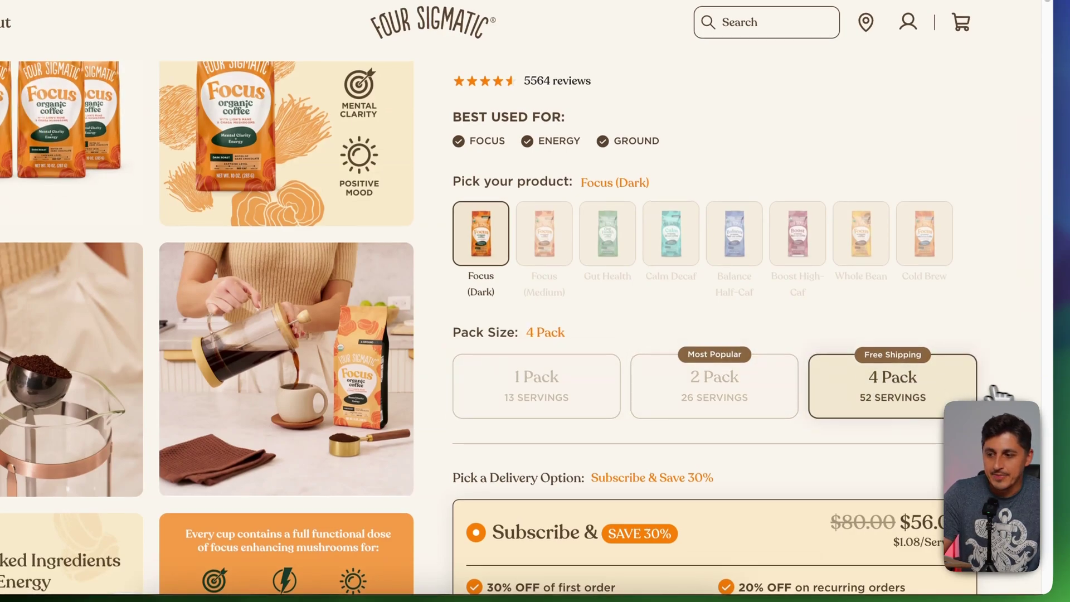
scroll(1001, 394, "down", 5)
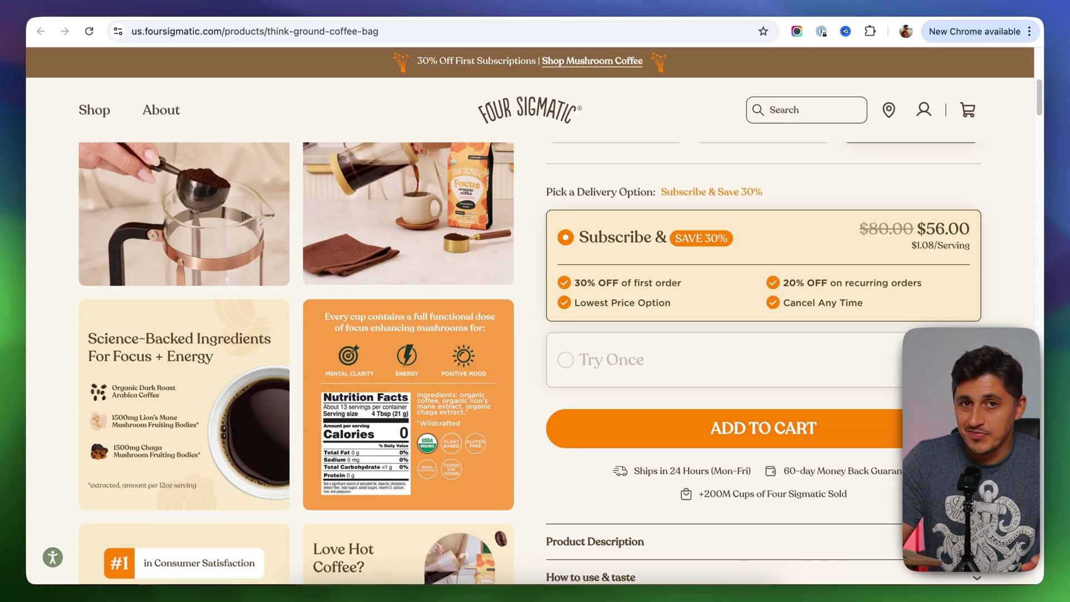
scroll(532, 364, "up", 5)
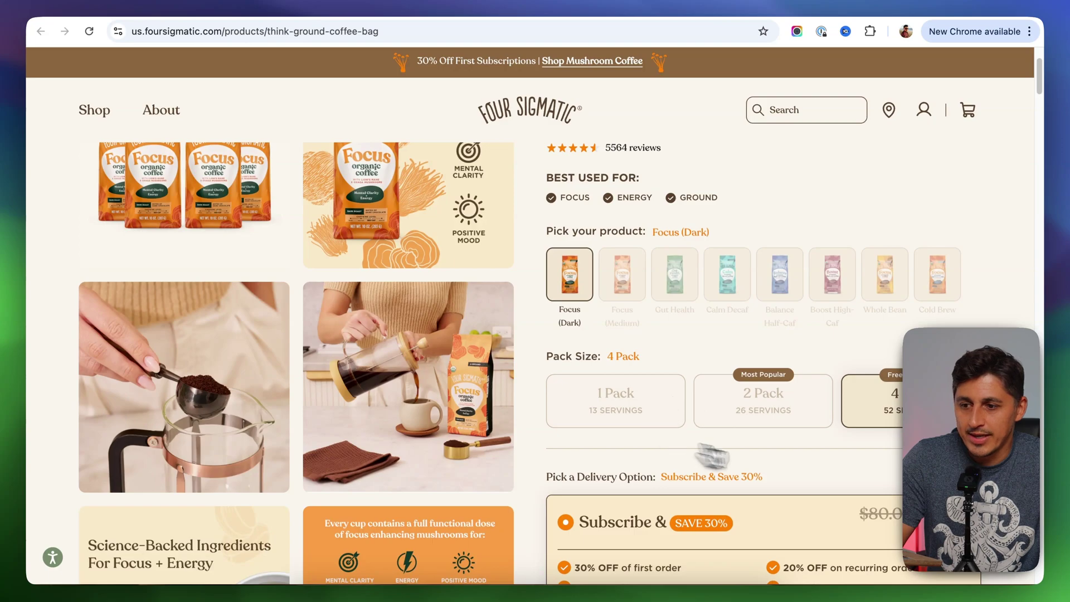
scroll(892, 446, "down", 1)
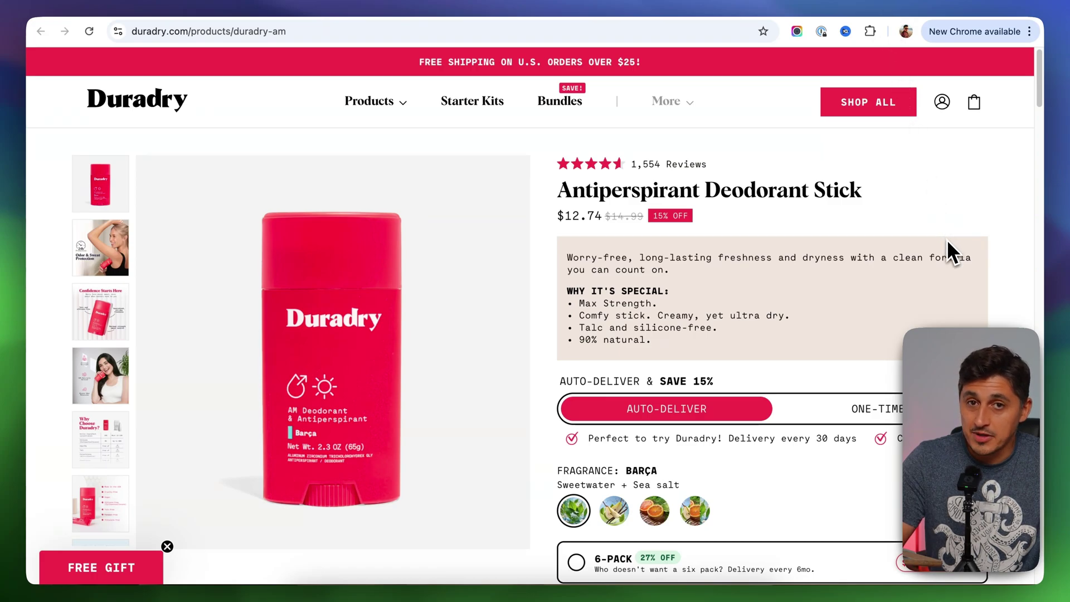
Toggle the Duradry deodorant stick between 3-PACK and 6-PACK, ending on 6-PACK at $56.09
scroll(948, 239, "down", 4)
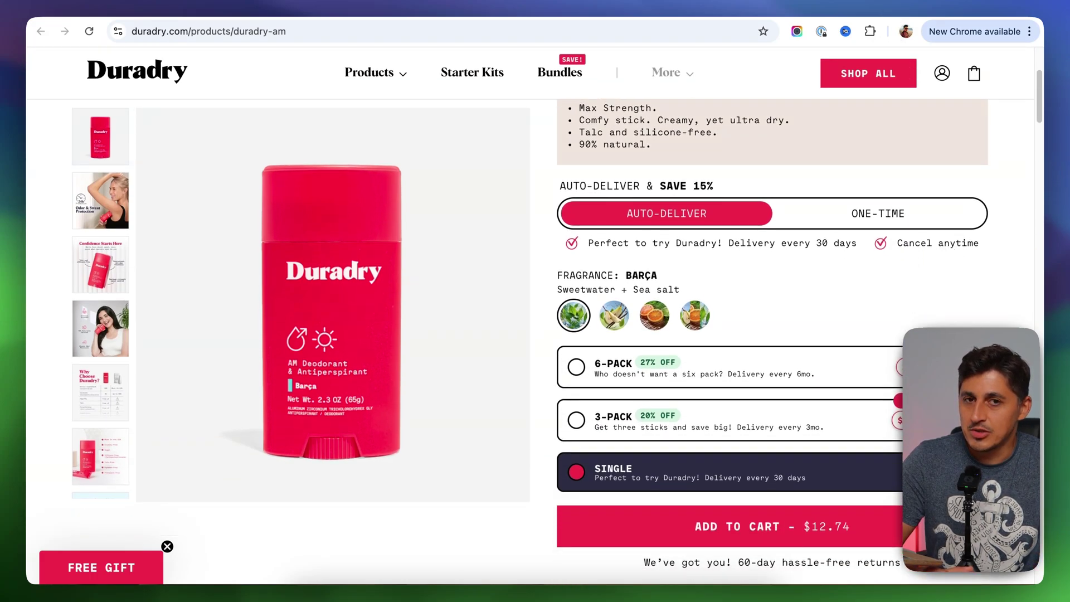
scroll(872, 317, "down", 2)
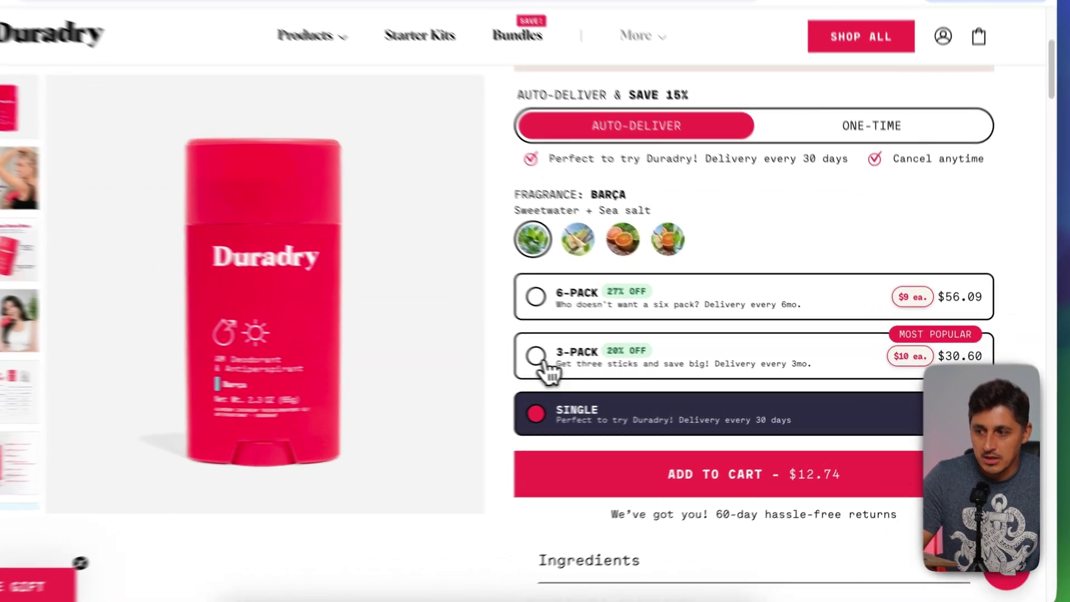
left_click(577, 360)
left_click(503, 300)
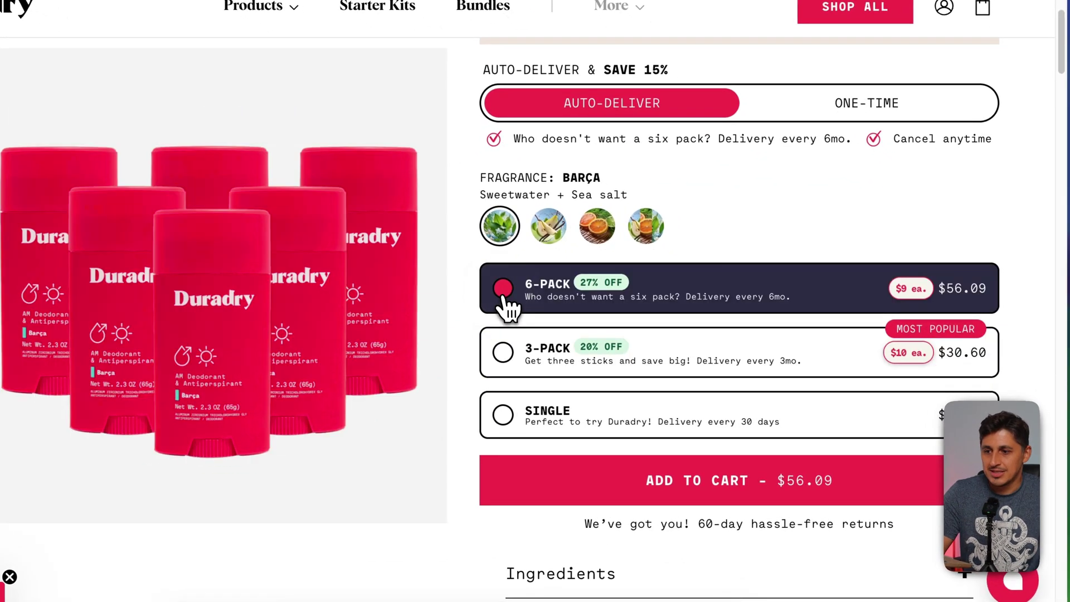
left_click(509, 363)
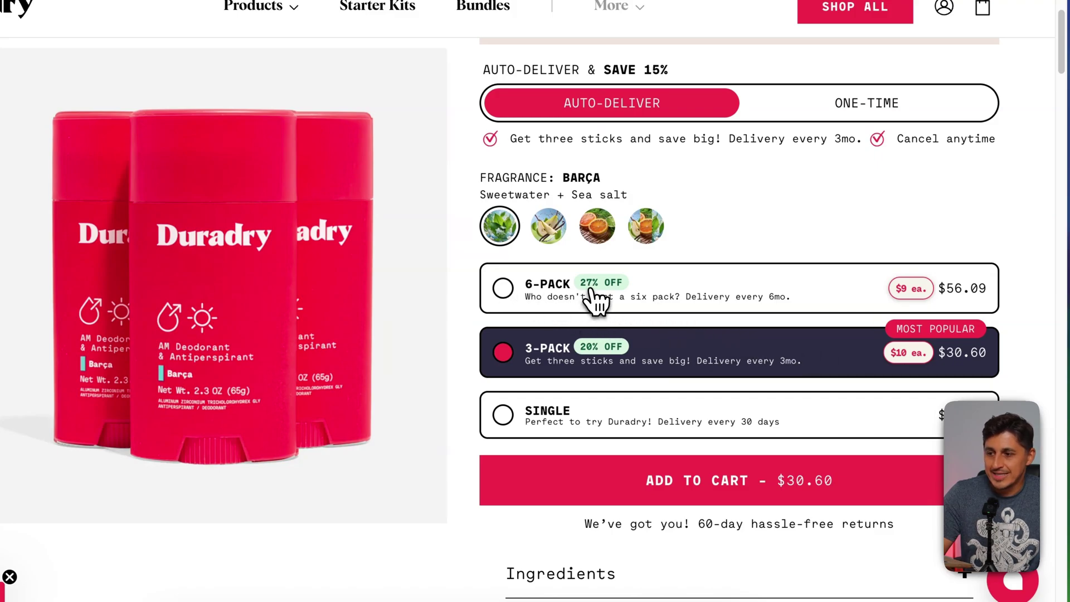
left_click(557, 295)
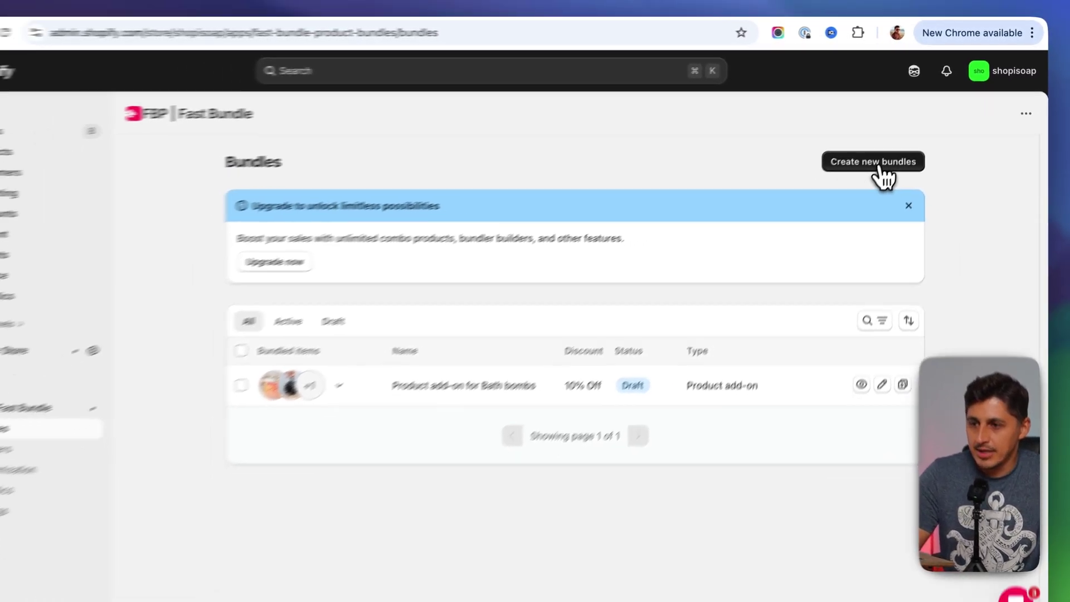
Create a new Volume discounts bundle from the Highlight deals template
left_click(948, 140)
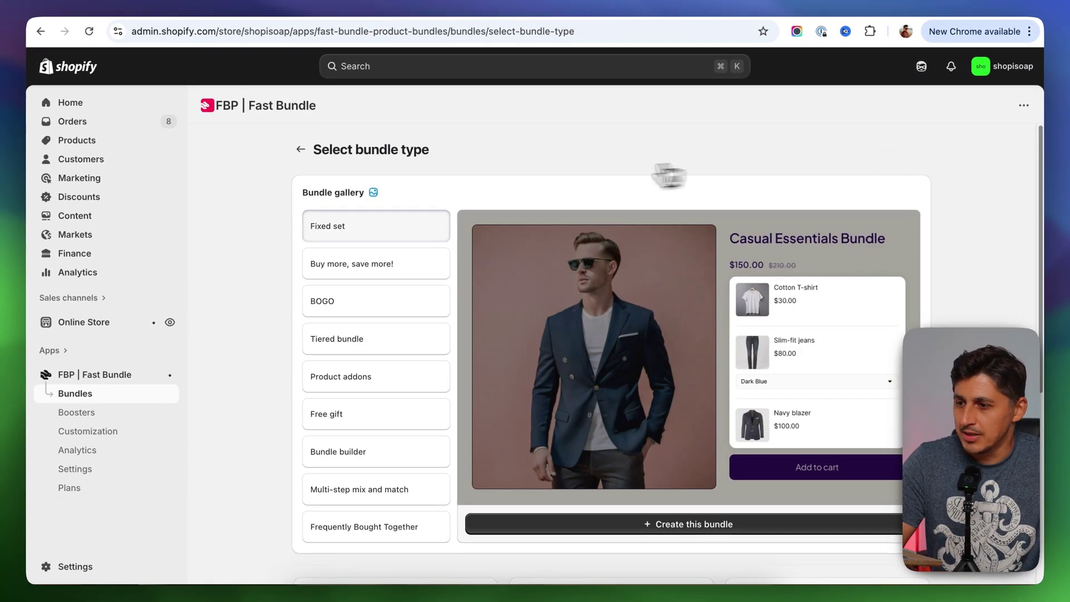
scroll(265, 303, "down", 5)
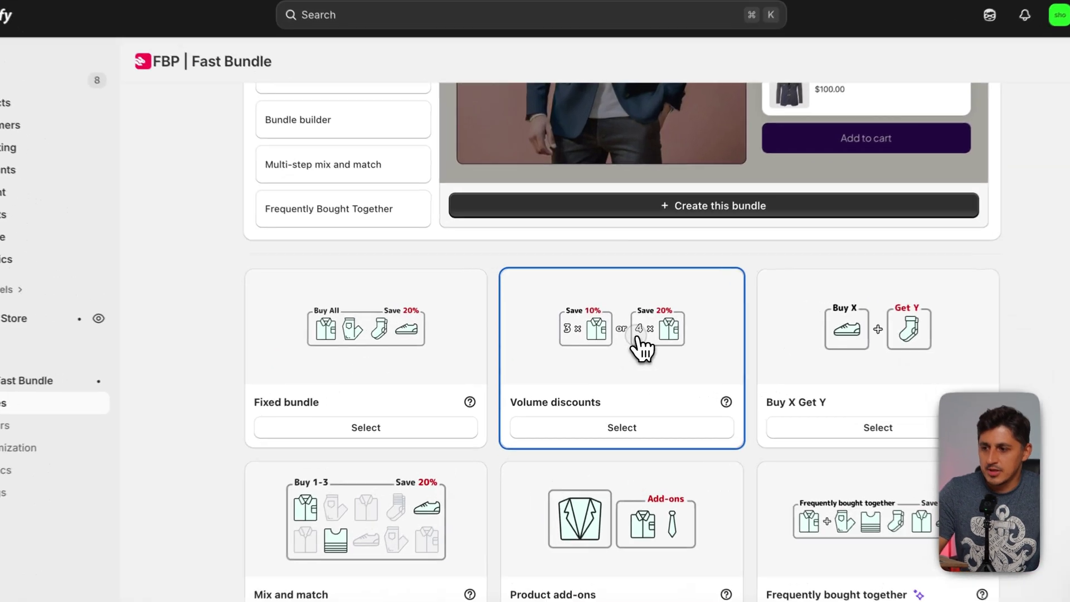
left_click(620, 339)
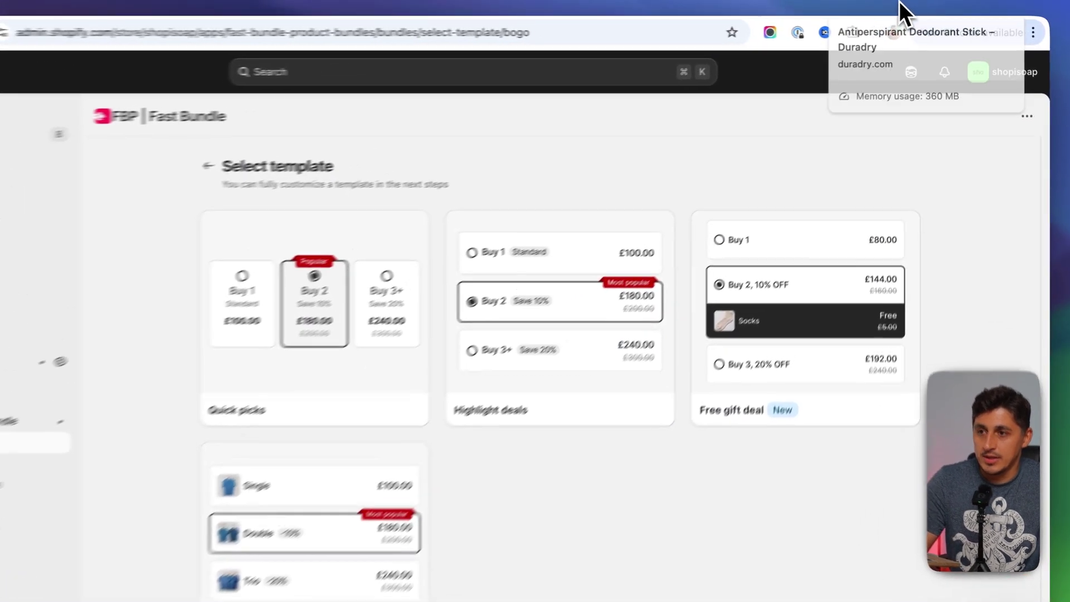
left_click(909, 5)
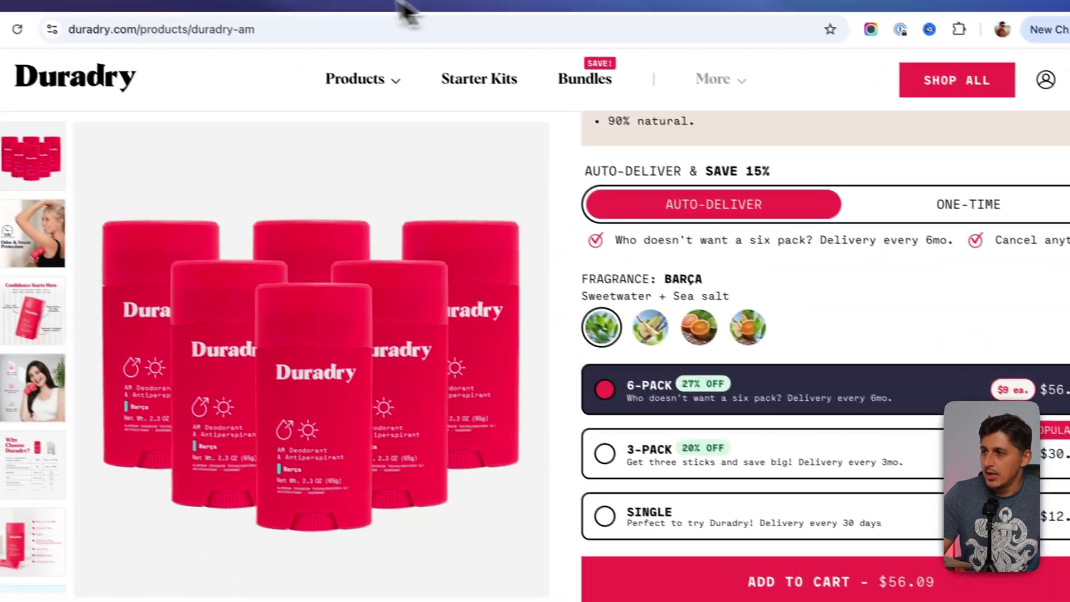
left_click(342, 7)
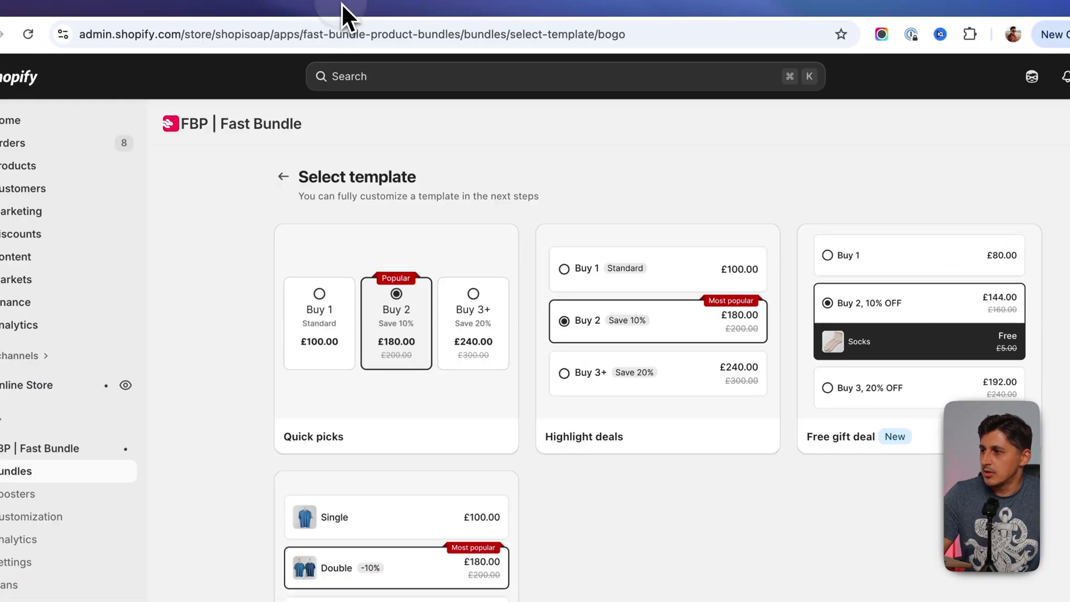
left_click(633, 328)
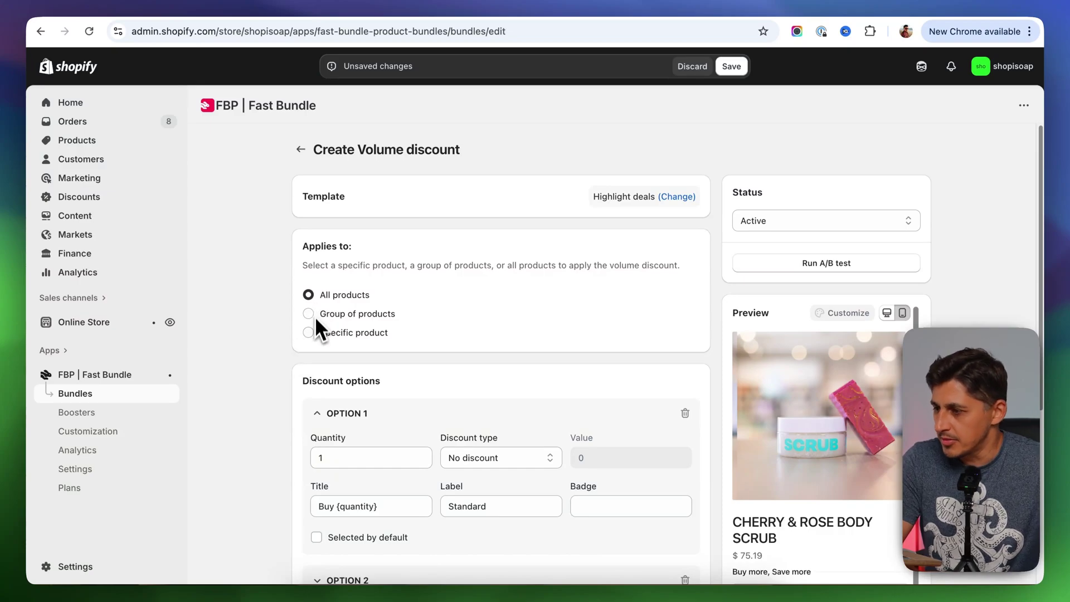
Set Applies to as Group of products and select the Bath bombs collection
scroll(280, 335, "down", 5)
scroll(301, 290, "up", 2)
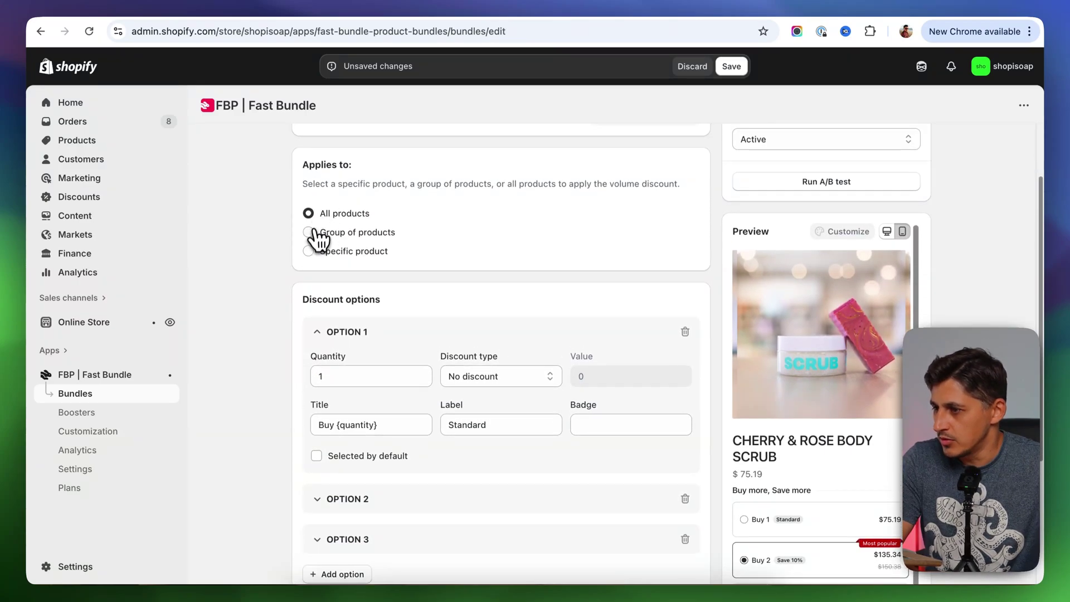
left_click(309, 232)
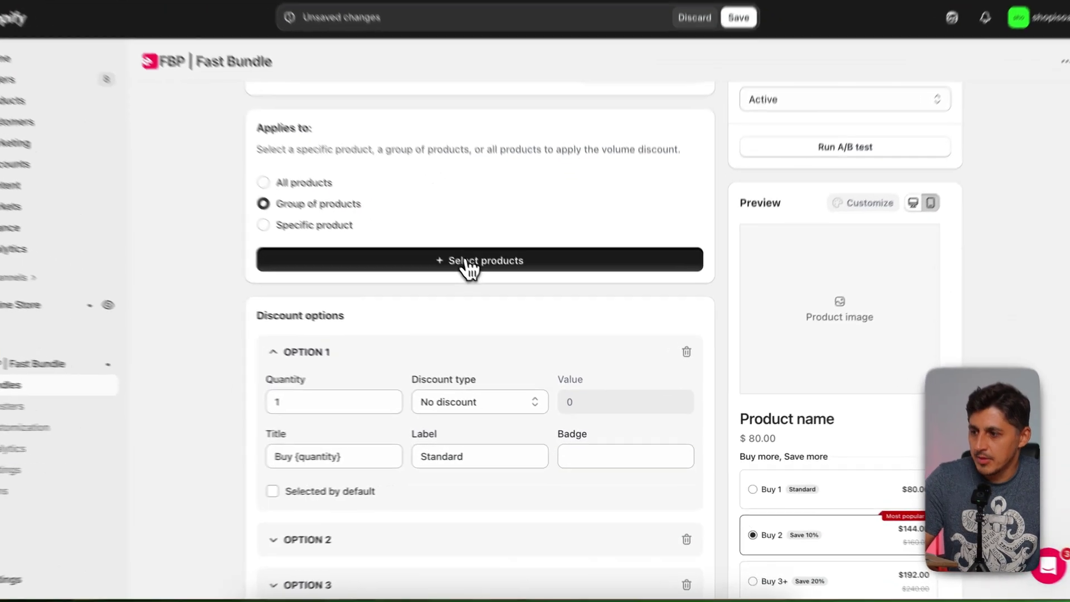
left_click(490, 282)
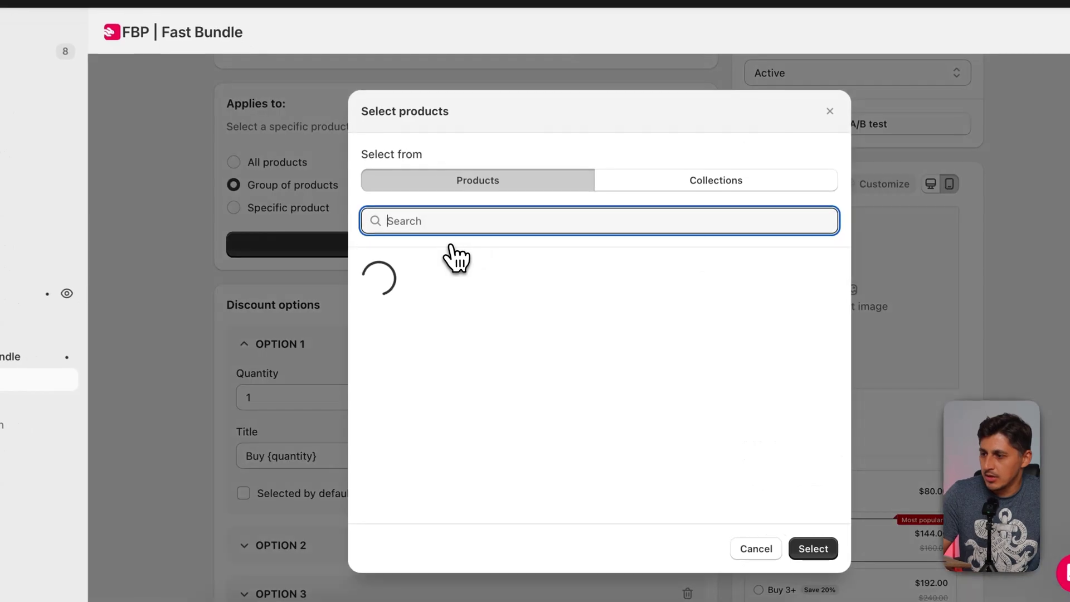
left_click(713, 184)
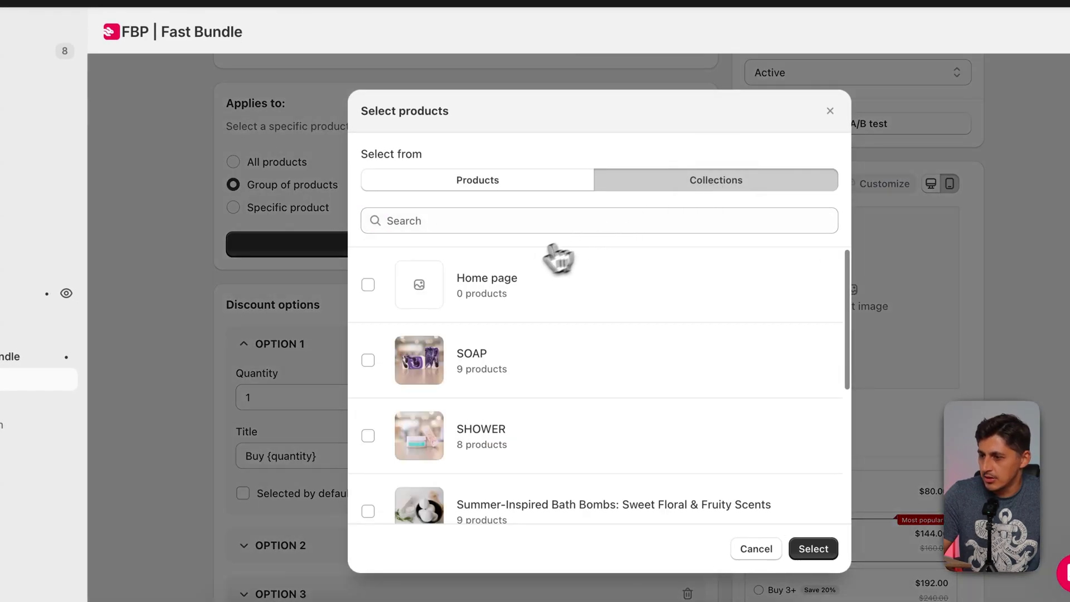
scroll(527, 397, "down", 5)
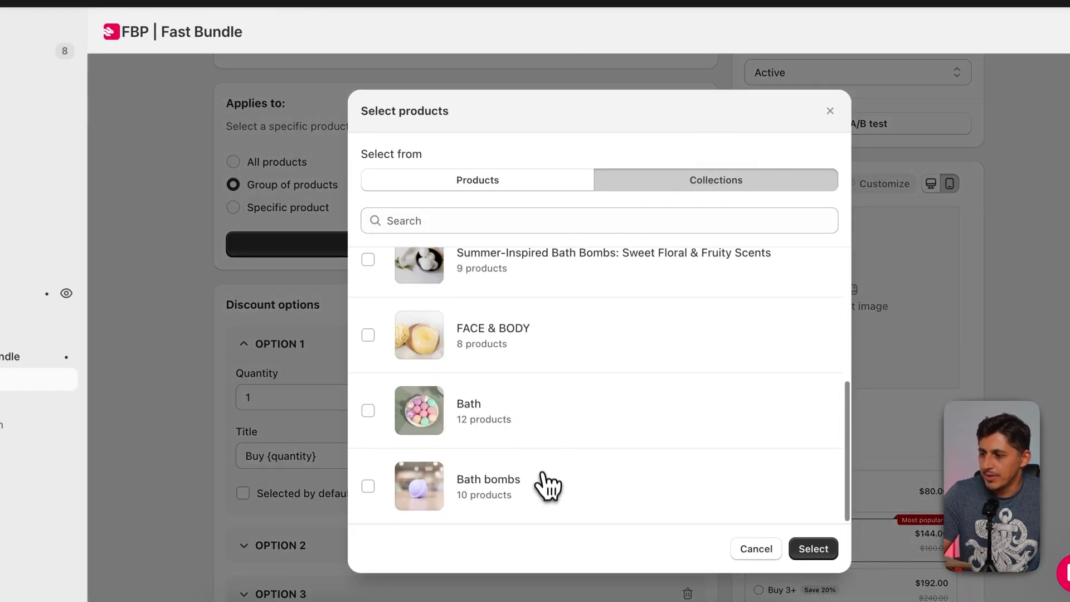
left_click(368, 486)
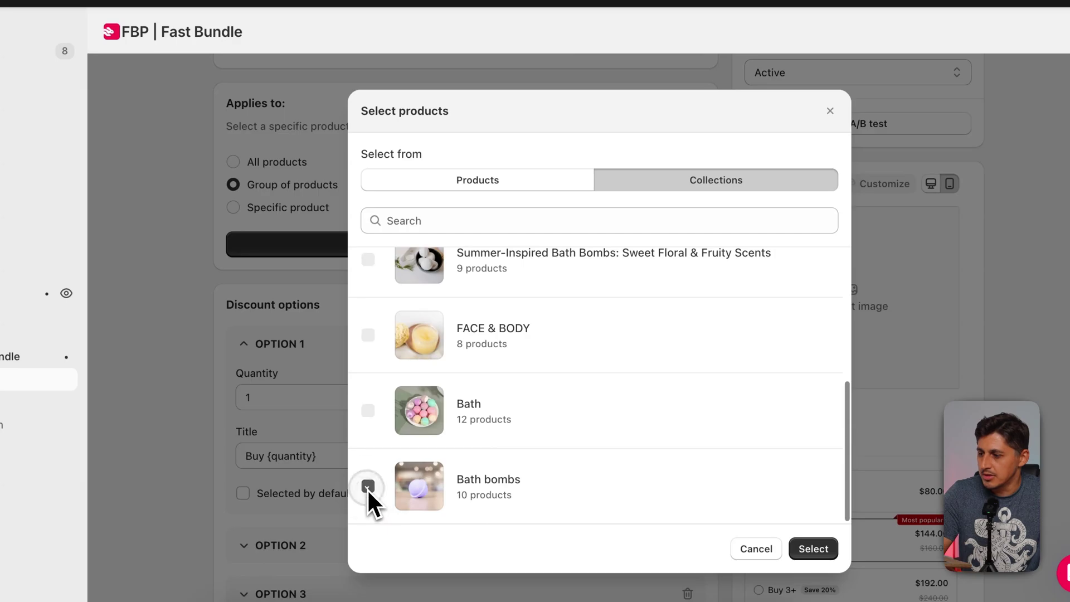
left_click(815, 549)
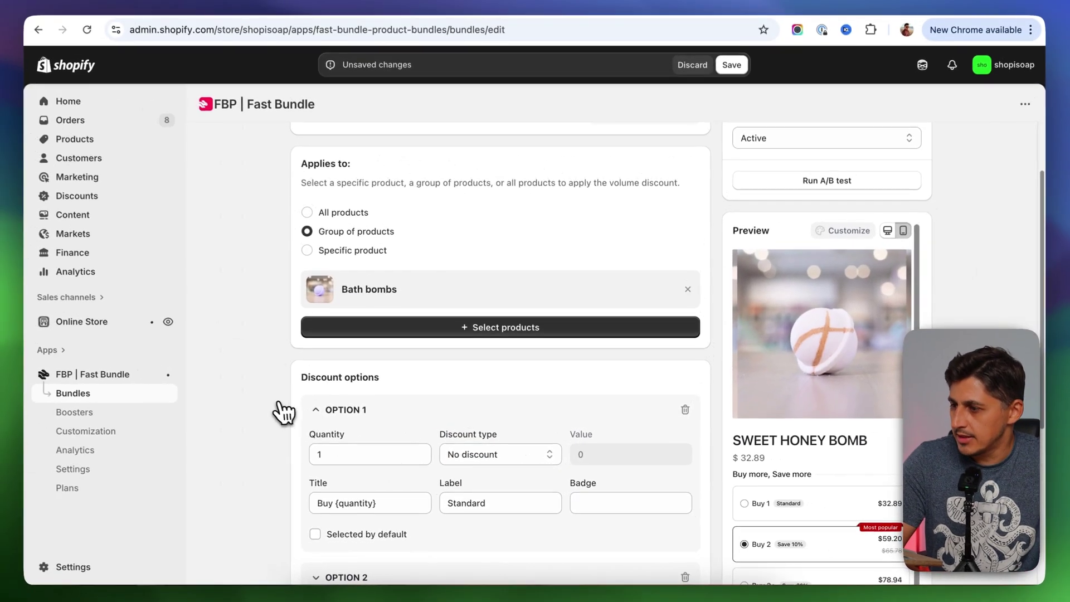
scroll(159, 368, "down", 3)
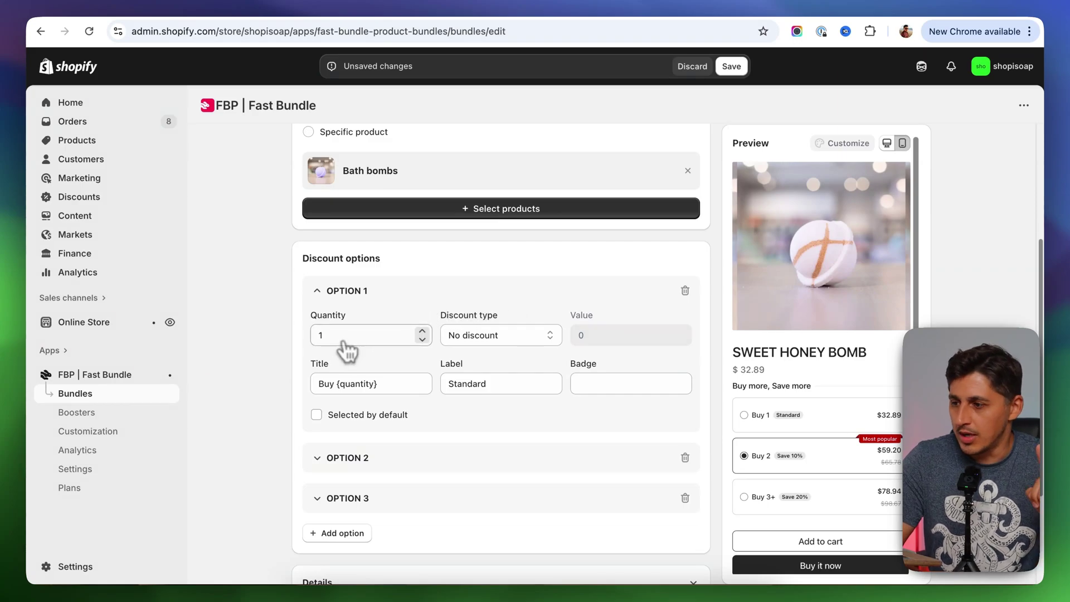
scroll(340, 348, "up", 1)
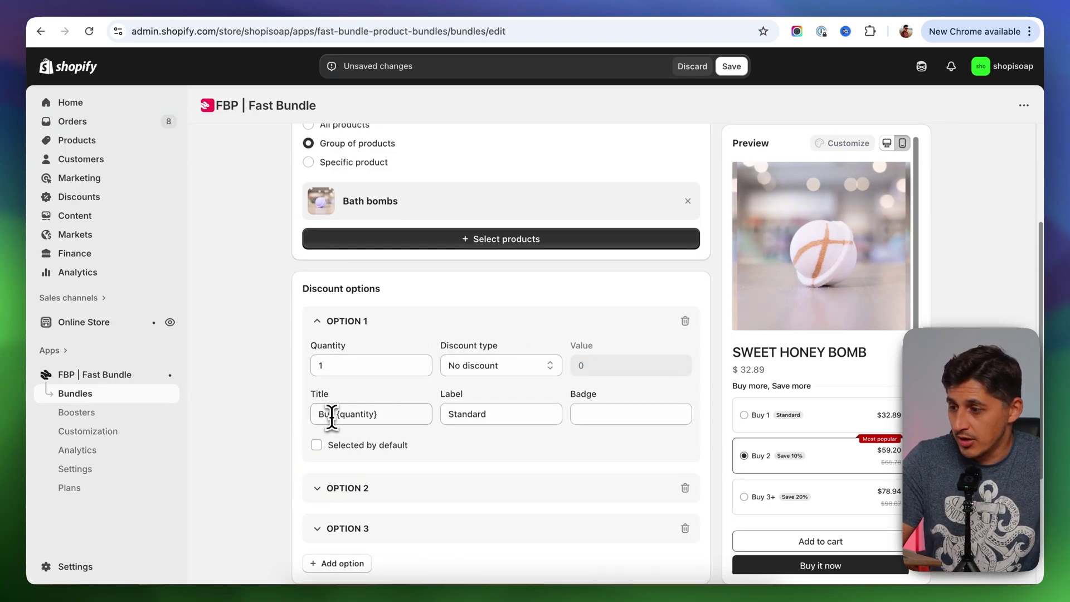
left_click_drag(332, 416, 370, 382)
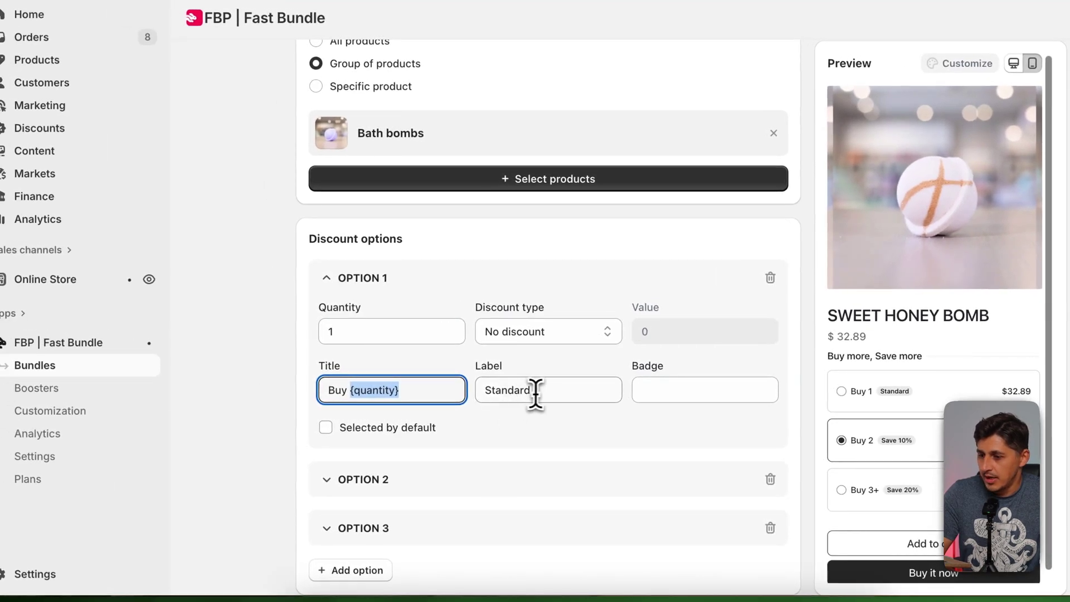
left_click(549, 393)
left_click_drag(566, 390, 475, 387)
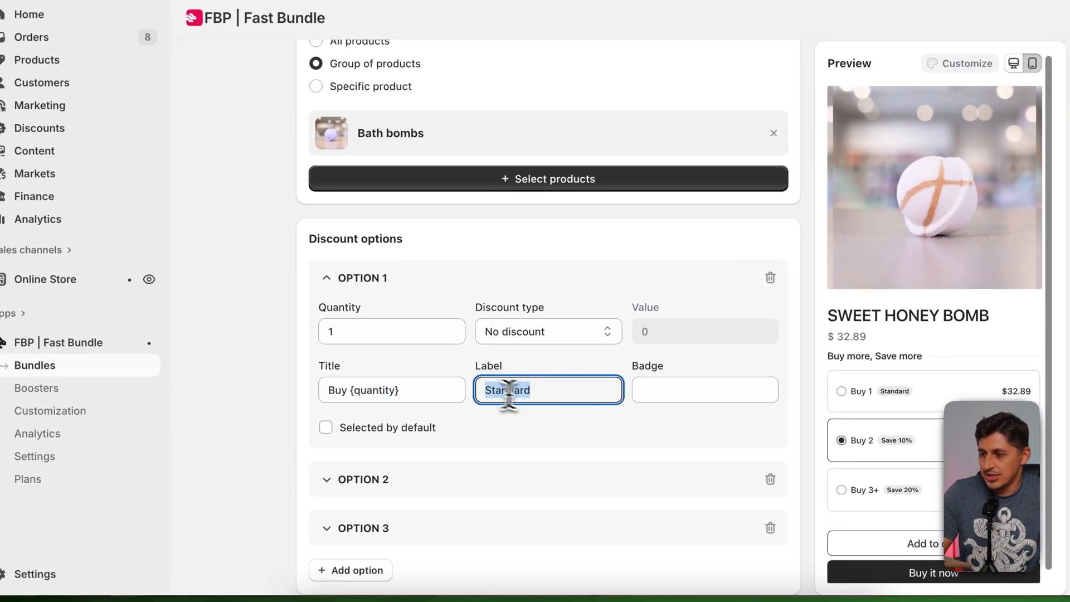
left_click(252, 391)
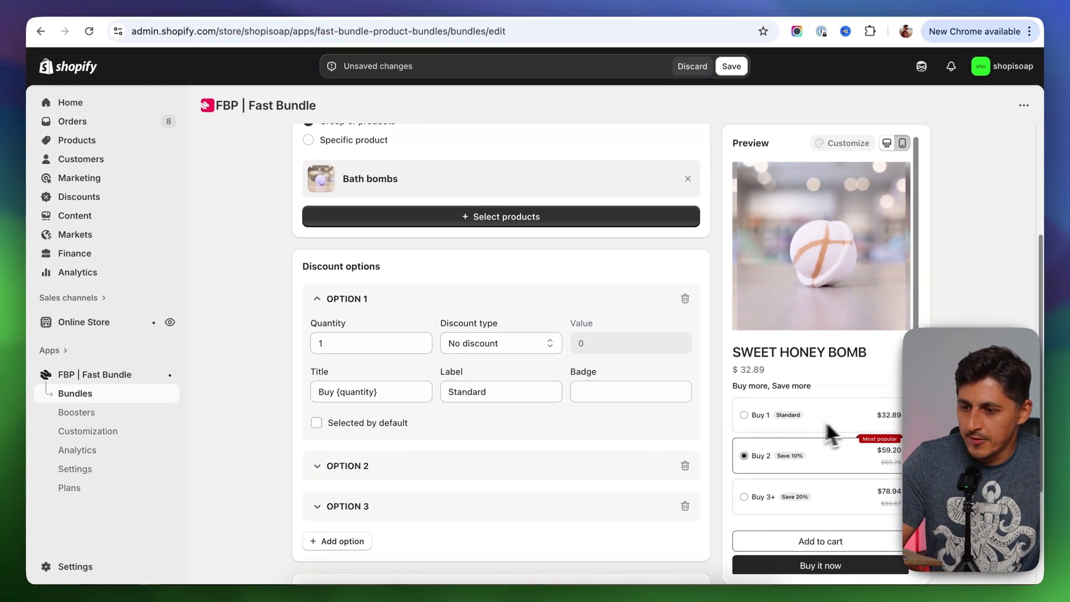
scroll(252, 465, "down", 1)
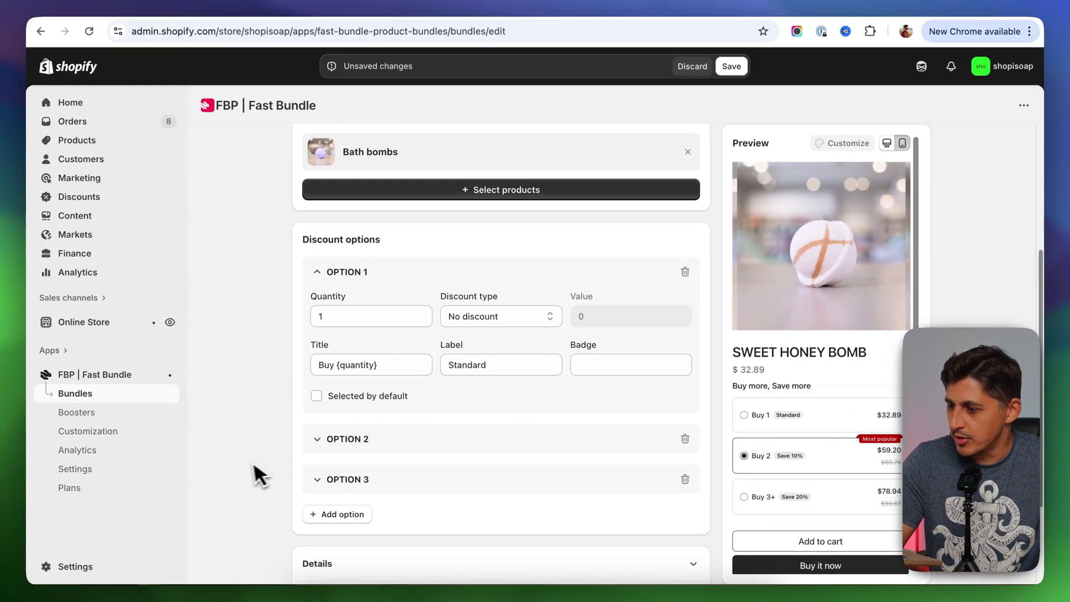
Change the Buy 2 tier's discount value from 10 to 15 percent
scroll(251, 464, "down", 2)
left_click(316, 367)
scroll(240, 379, "down", 3)
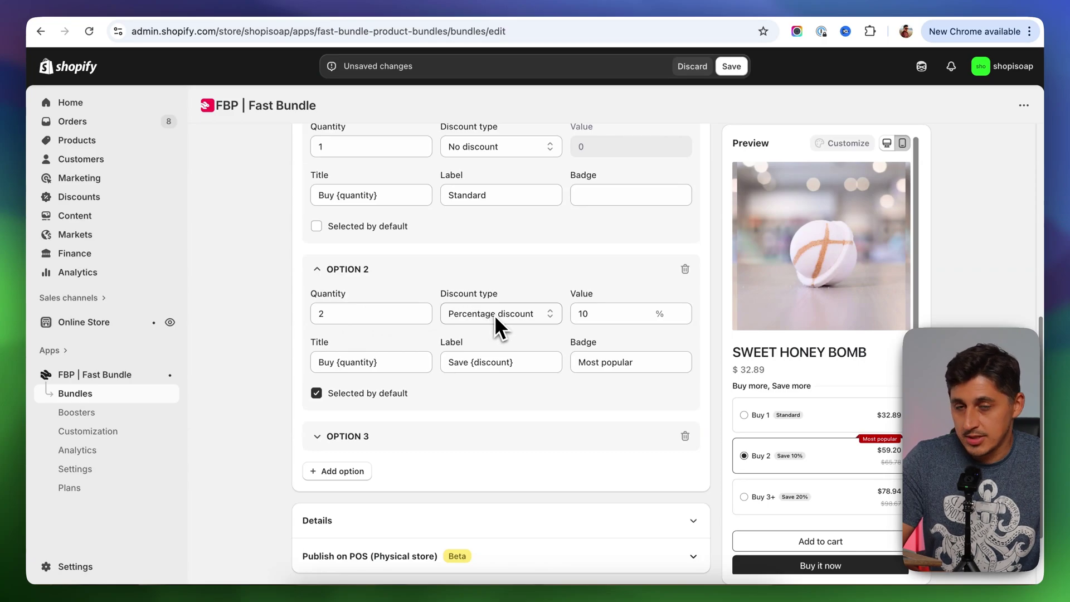
double_click(590, 313)
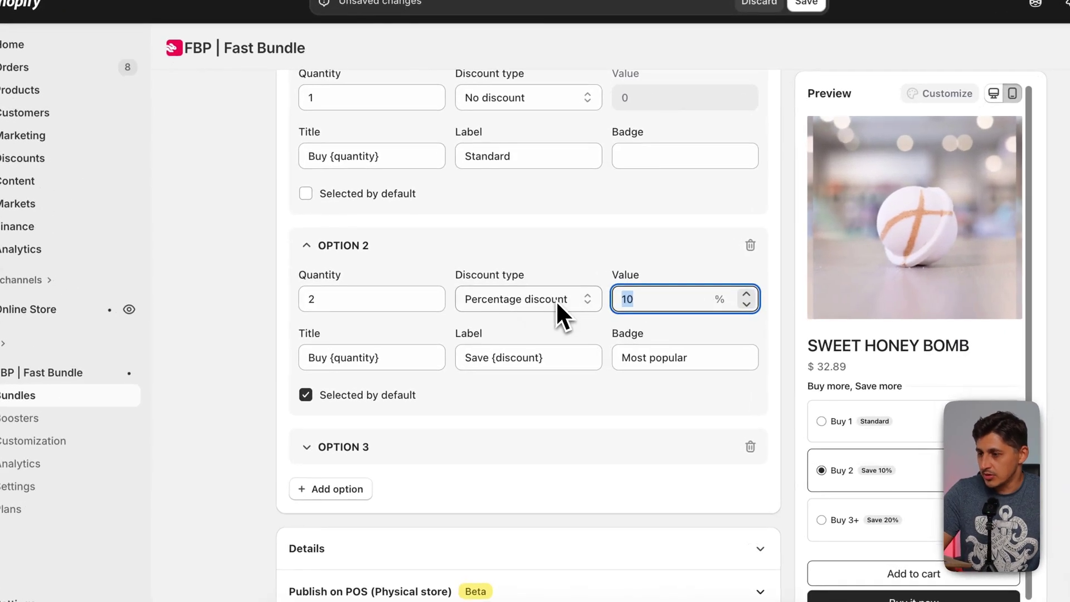
type("15")
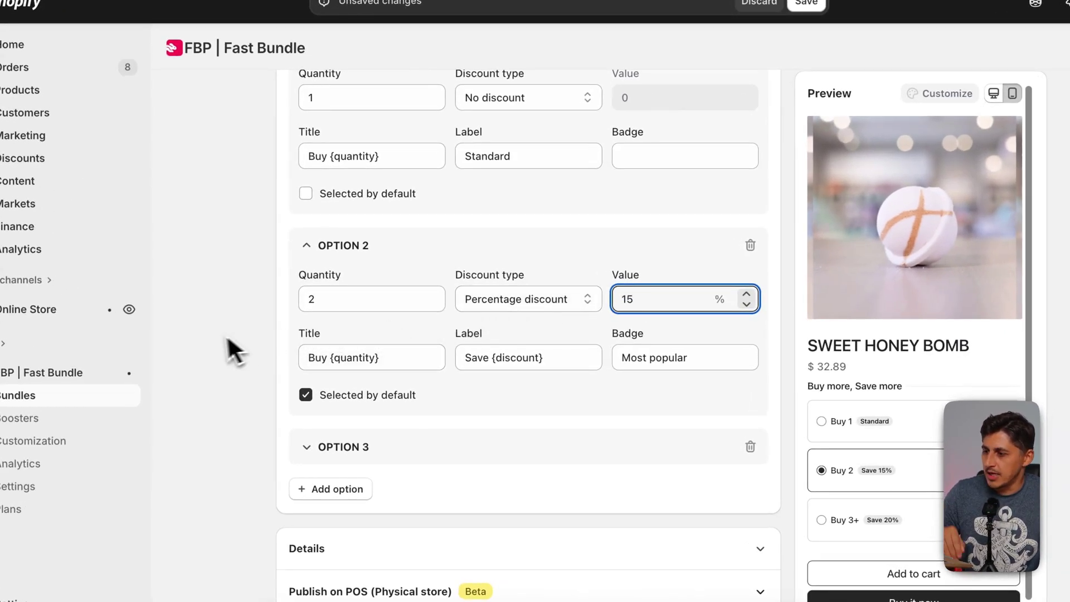
left_click(218, 356)
Review Buy 2's title, Save label and Most popular badge, then make Buy 1 selected by default
double_click(319, 357)
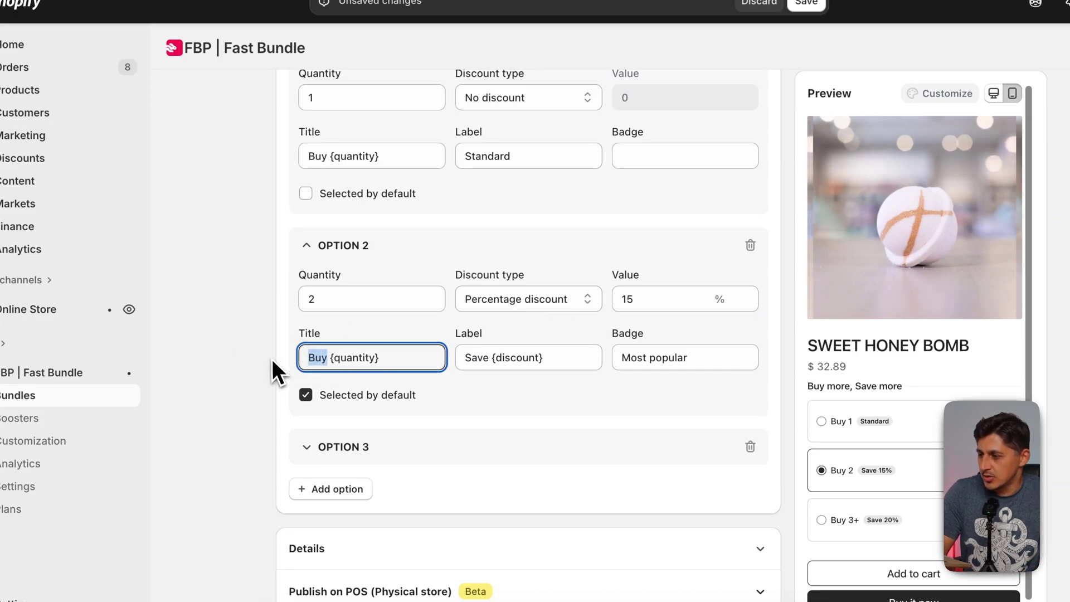
left_click(489, 359)
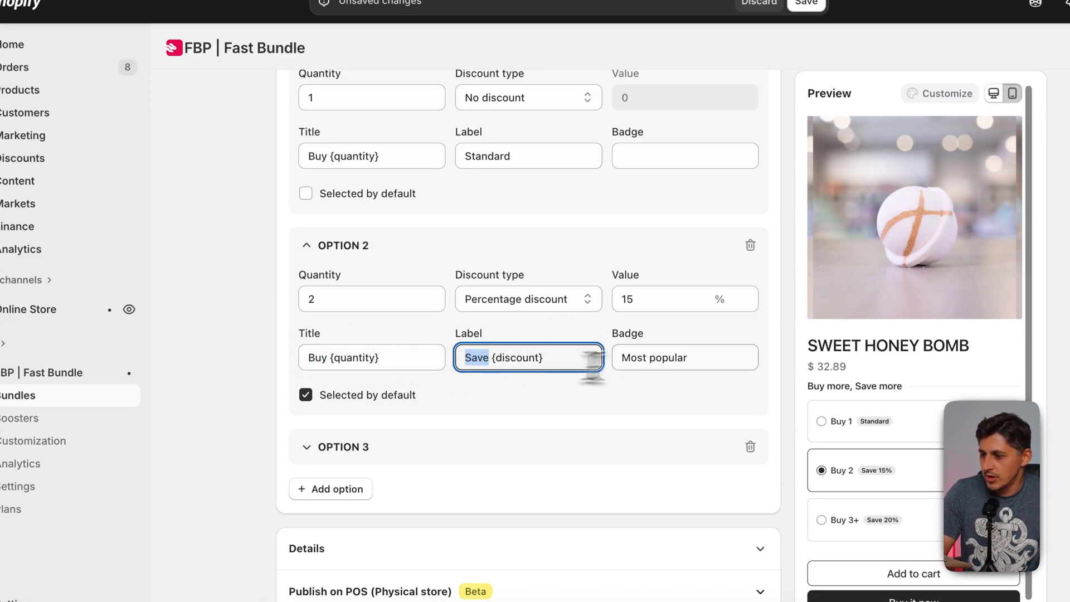
left_click(697, 357)
left_click_drag(689, 357, 526, 349)
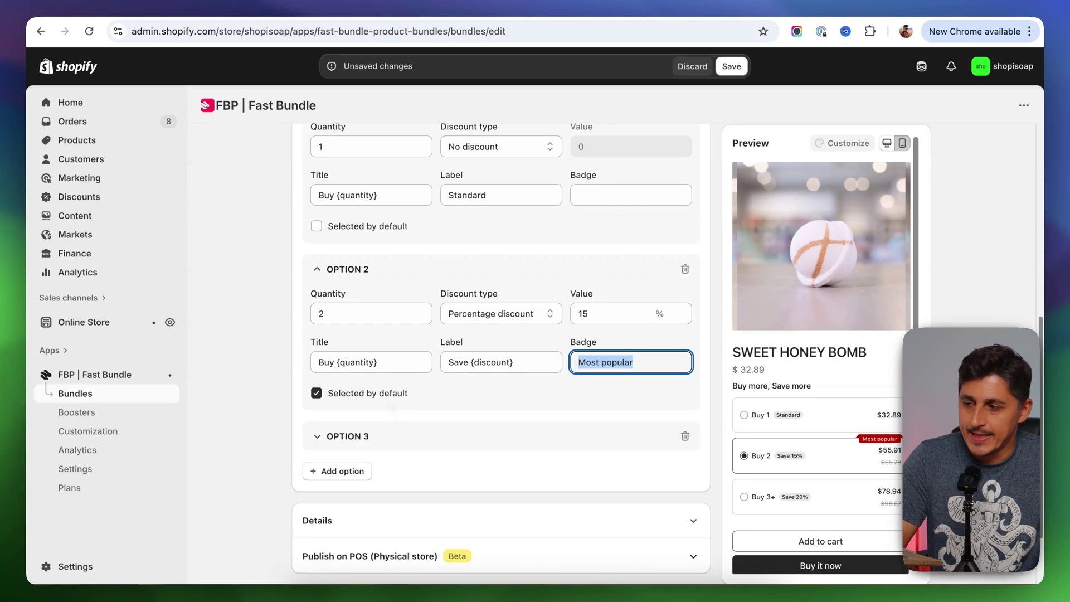
left_click(317, 227)
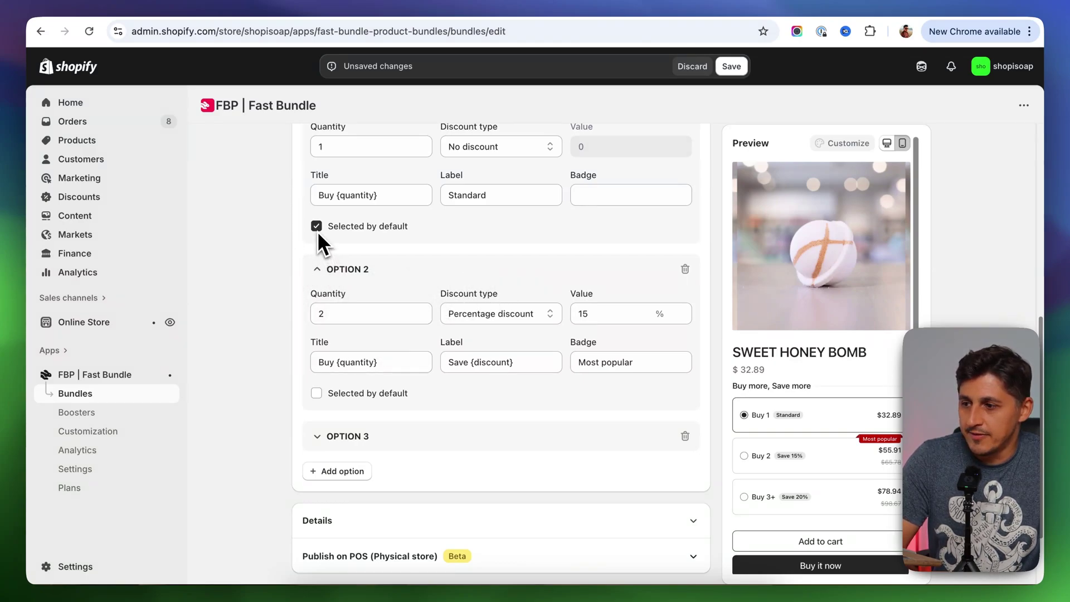
Expand Option 3 and set its value to 25, making Buy 3+ cost $74.00
scroll(262, 435, "down", 2)
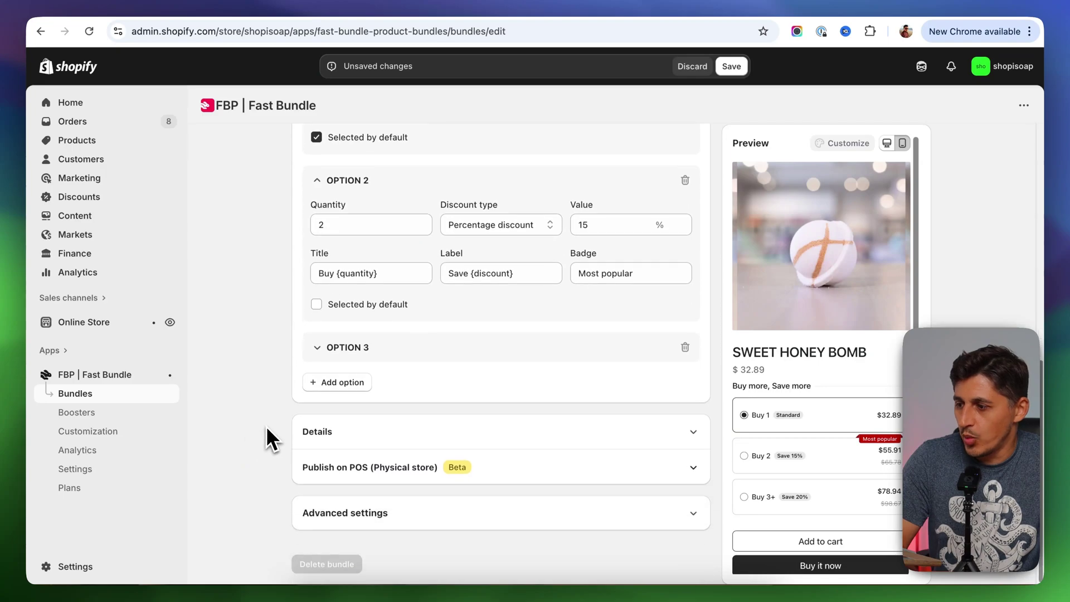
scroll(272, 379, "up", 2)
scroll(248, 323, "down", 2)
left_click(317, 349)
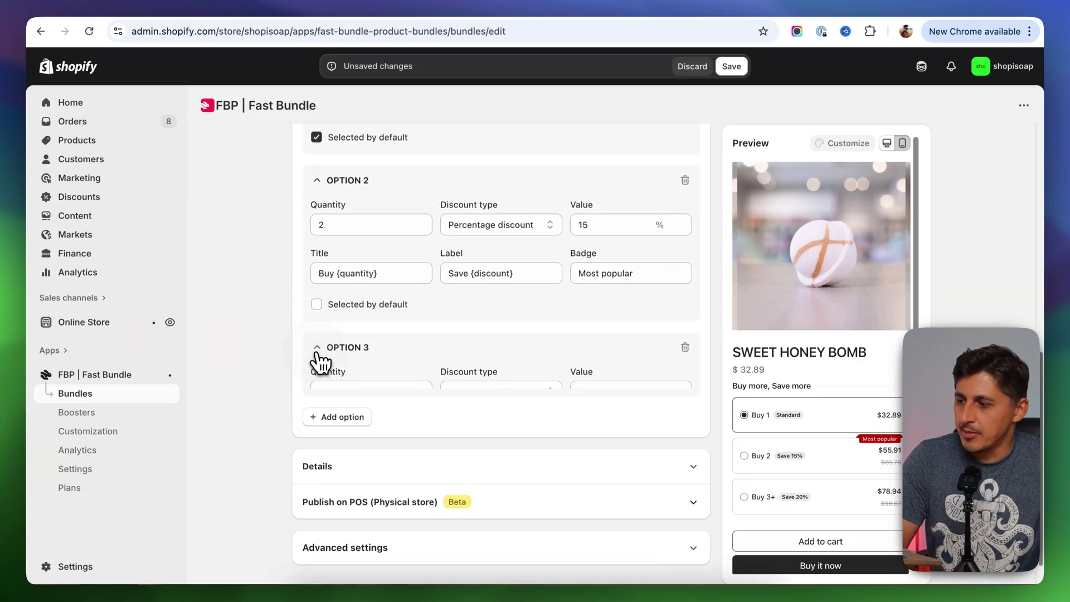
scroll(236, 349, "down", 3)
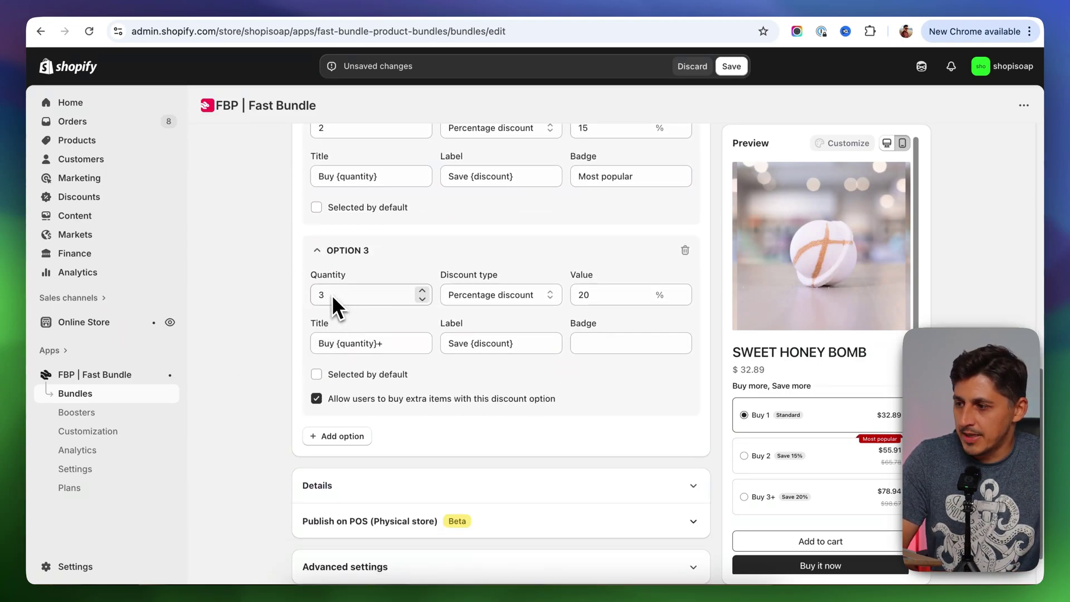
left_click(587, 294)
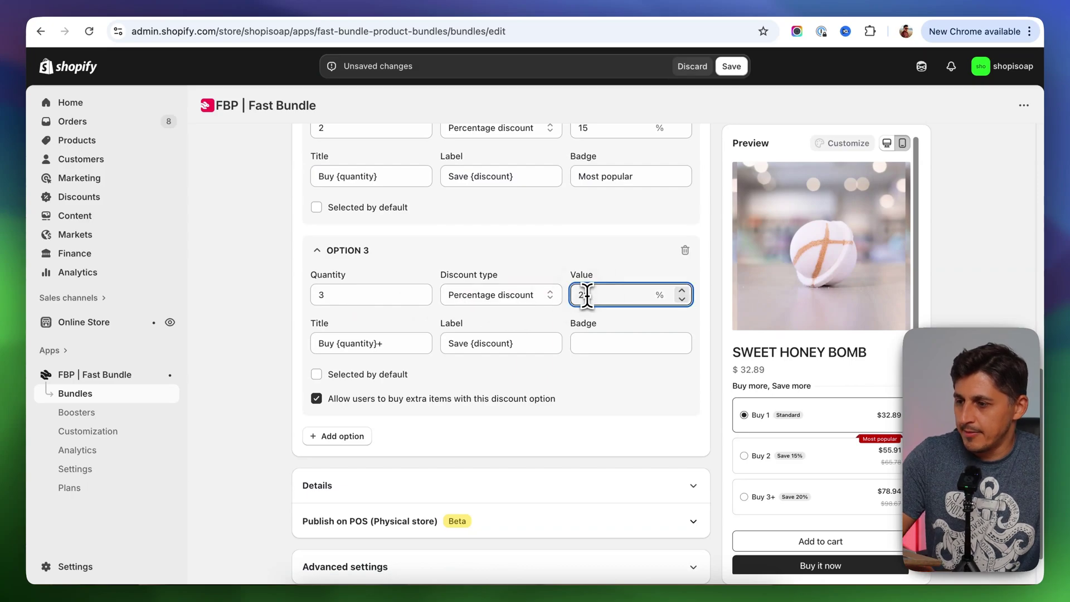
left_click(245, 354)
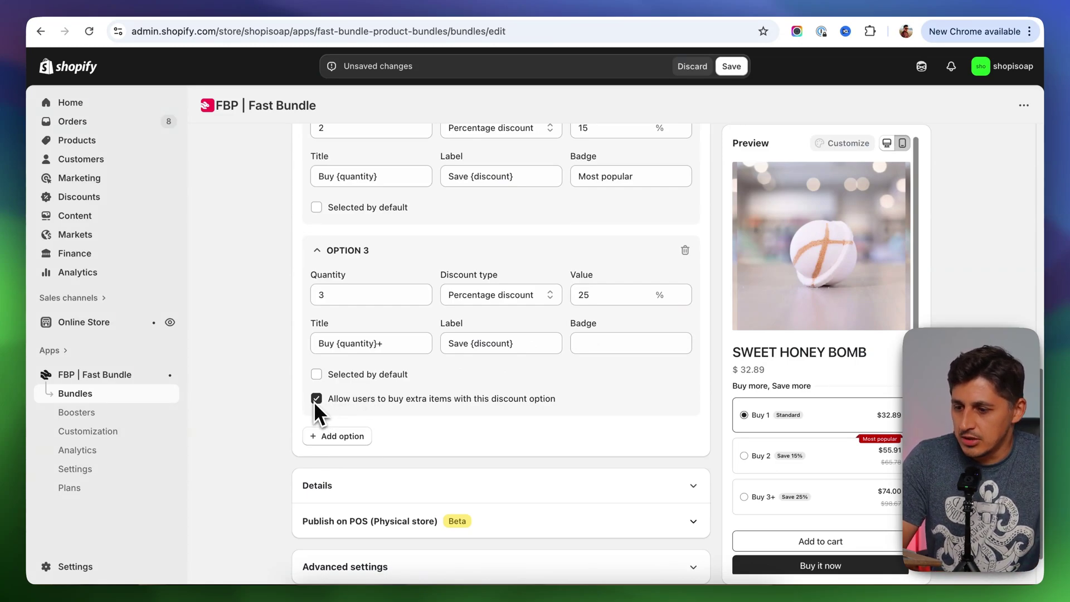
Confirm the bundle title 'Buy more, Save more' and save the Bath bombs volume discount
scroll(289, 413, "down", 2)
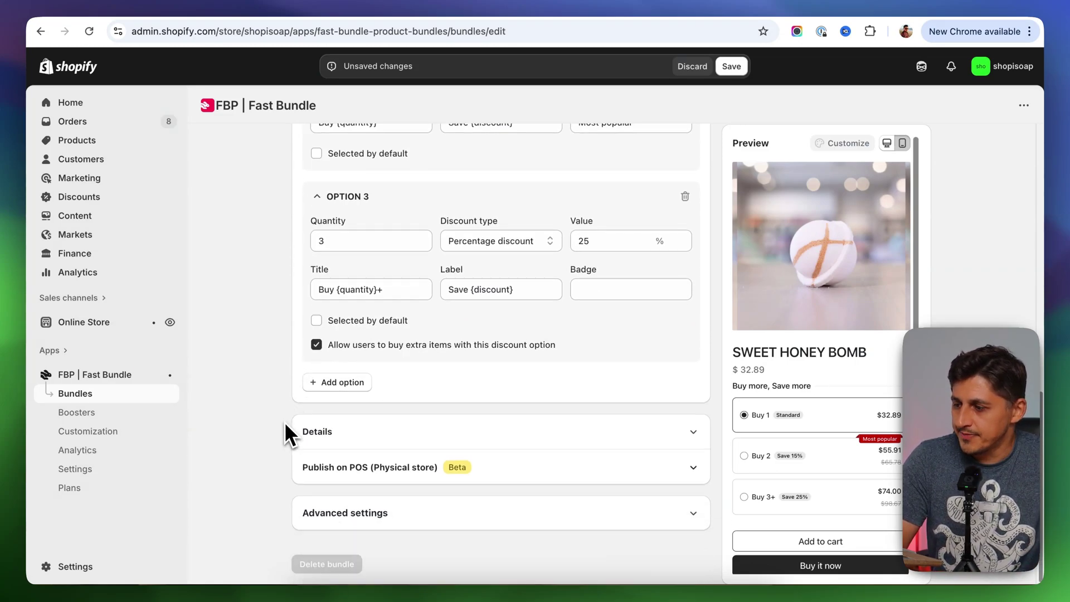
left_click(687, 435)
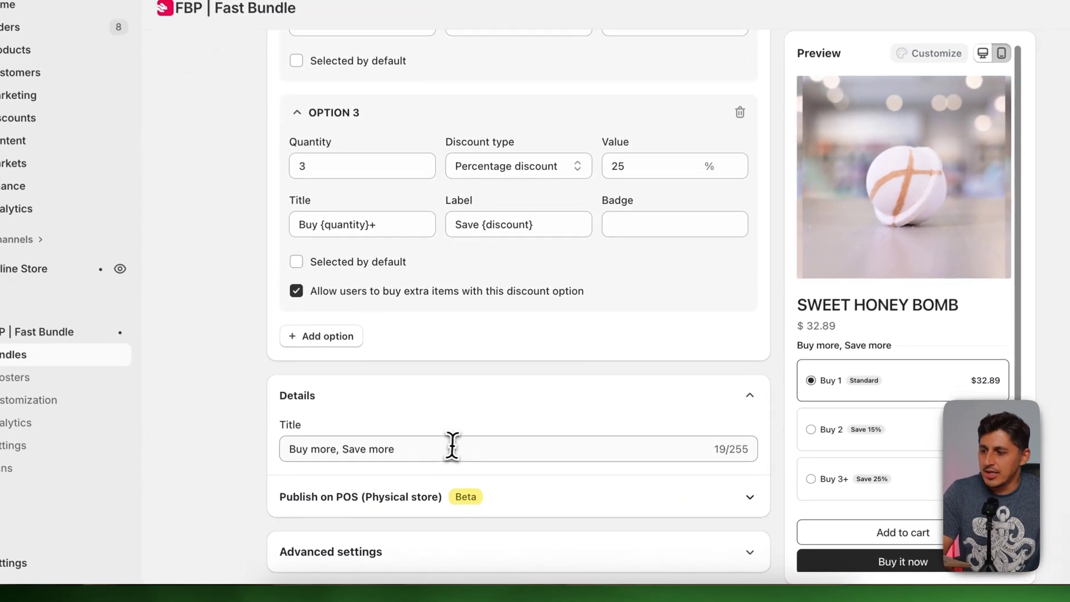
left_click_drag(448, 464, 260, 468)
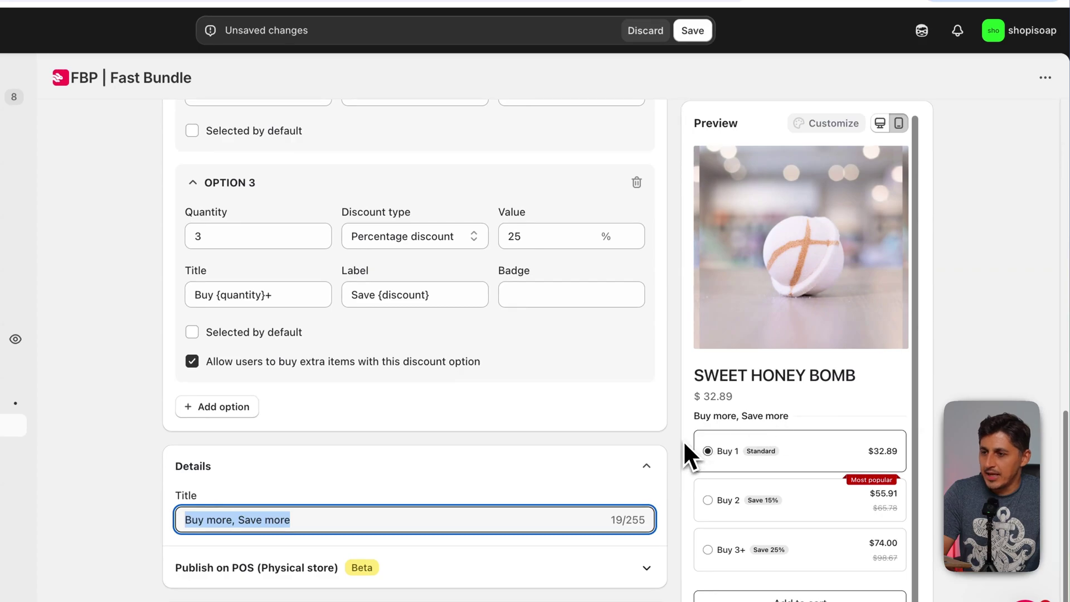
scroll(681, 439, "up", 2)
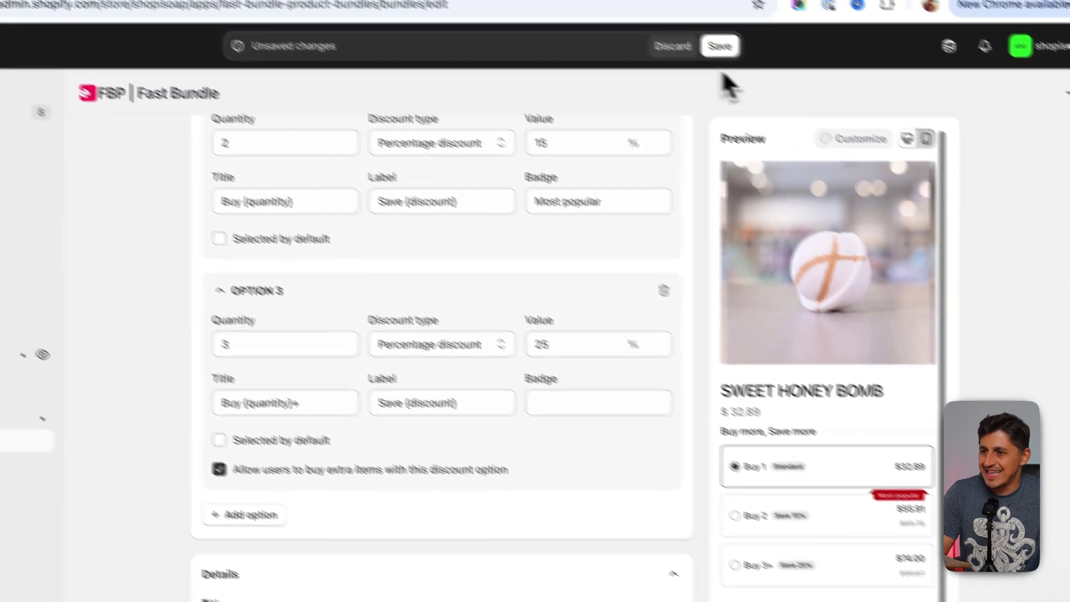
left_click(721, 49)
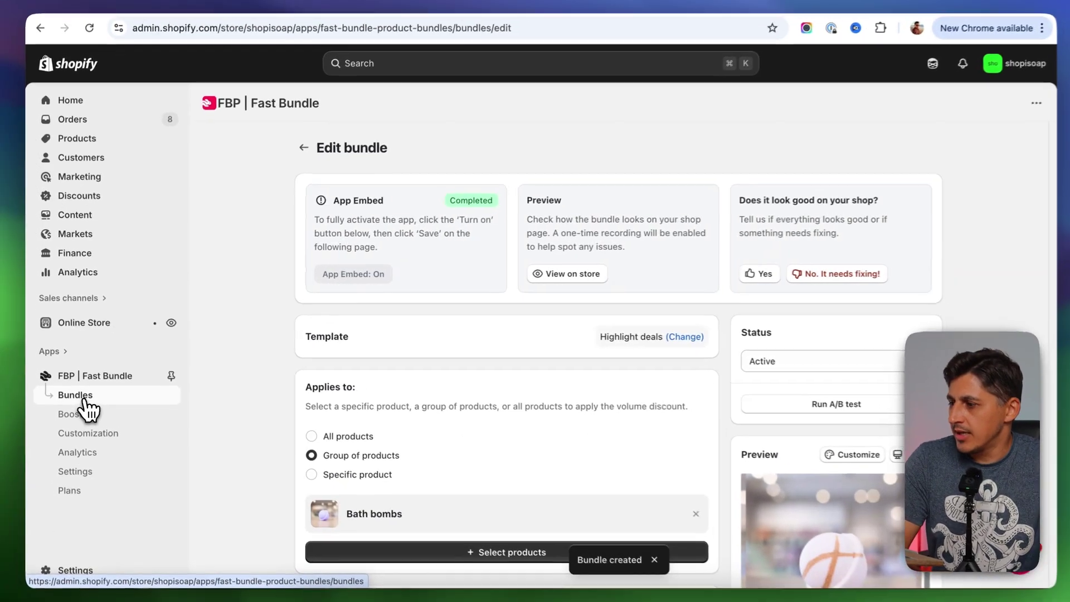
Check out the cart of five Pomegranate & Cream Bombs with the $41.11 bundle discount
left_click(82, 422)
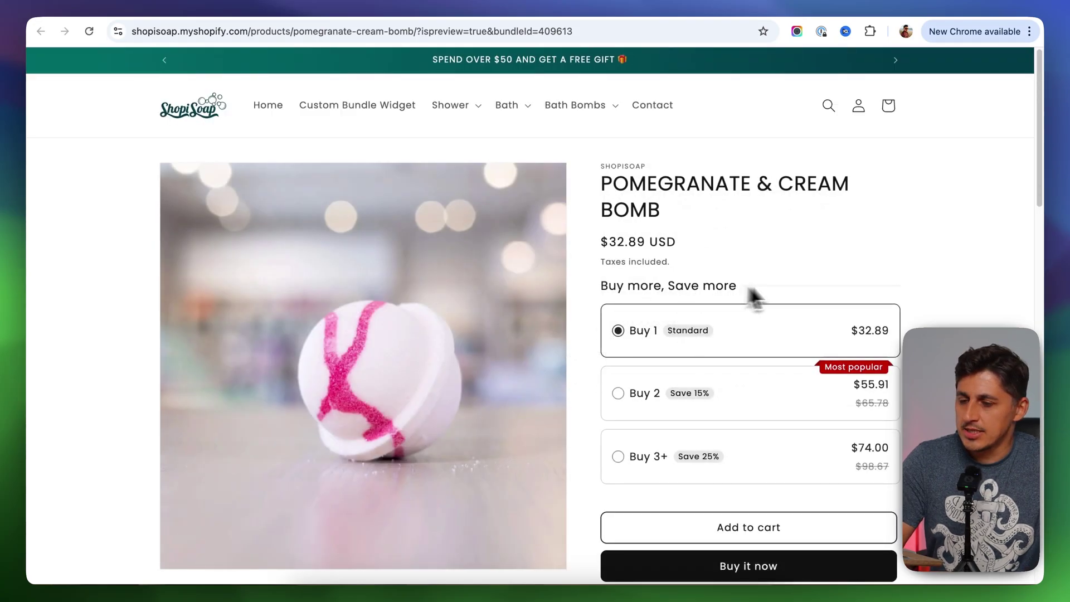
scroll(705, 499, "down", 3)
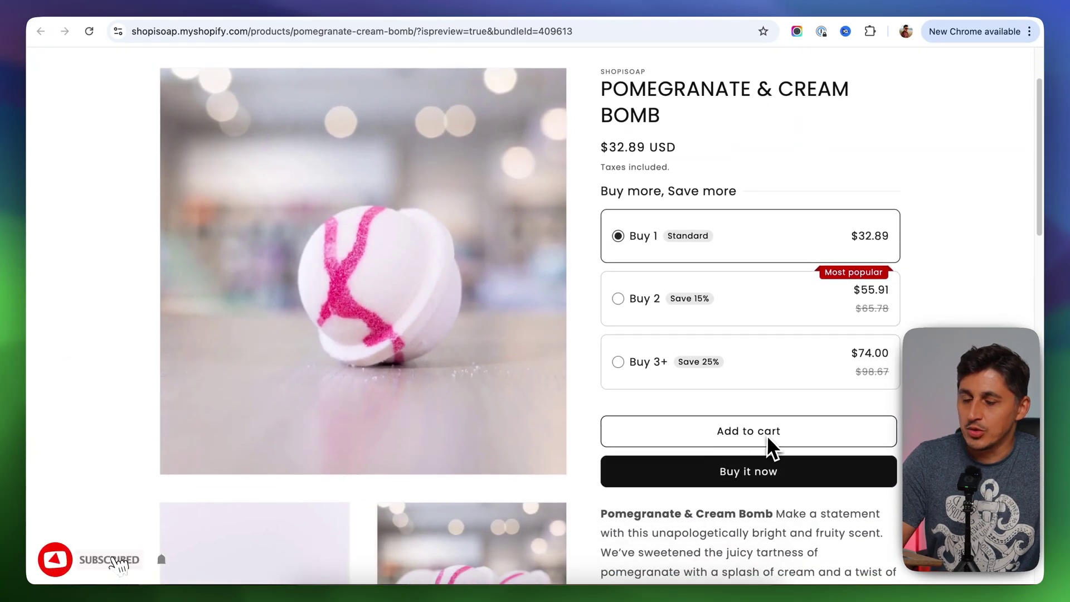
scroll(769, 440, "up", 3)
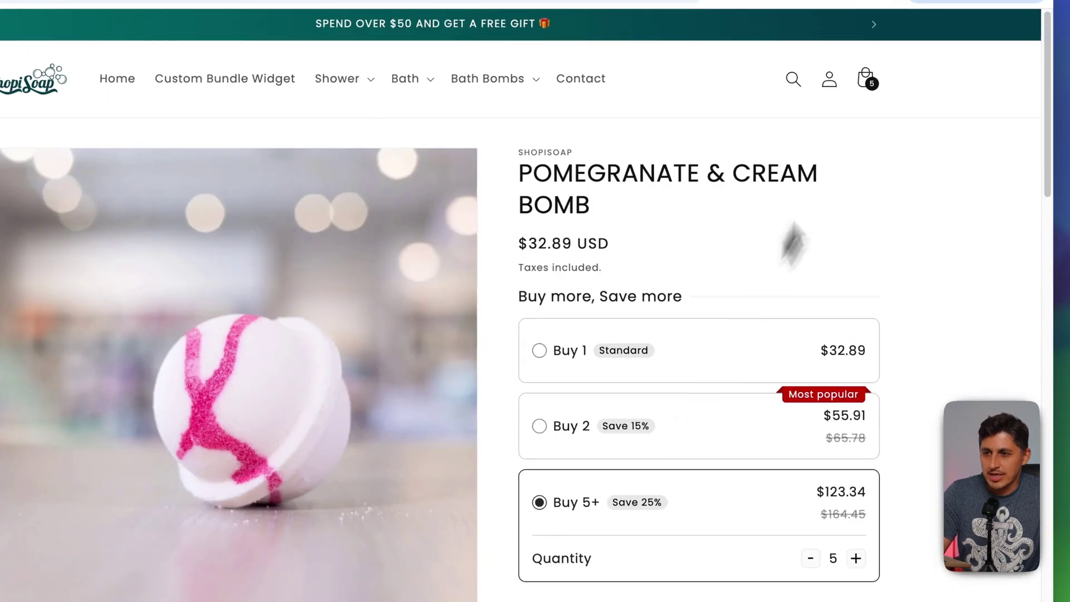
left_click(866, 81)
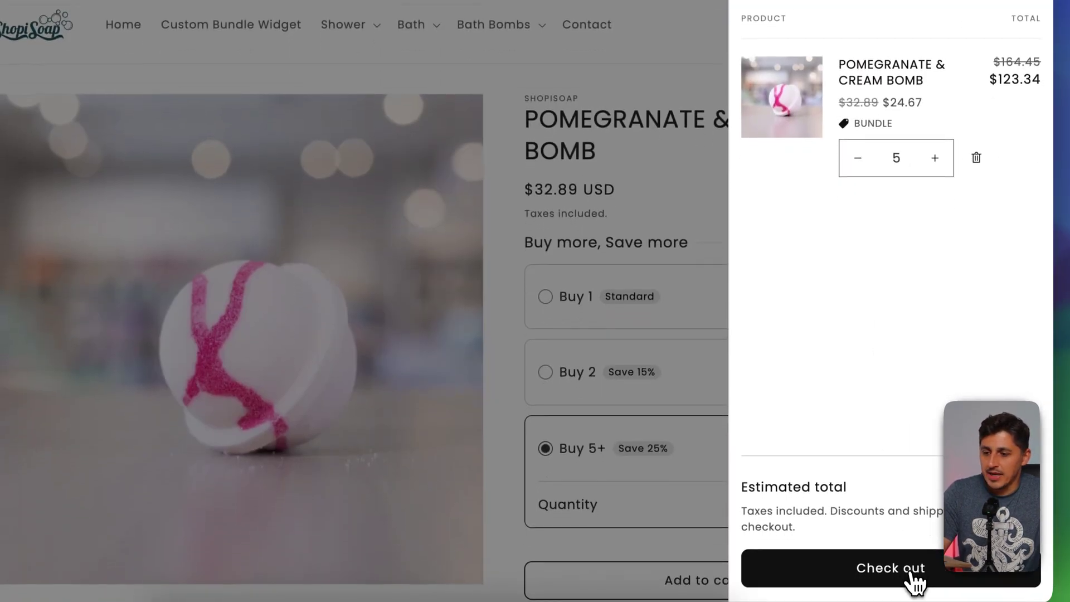
left_click(887, 563)
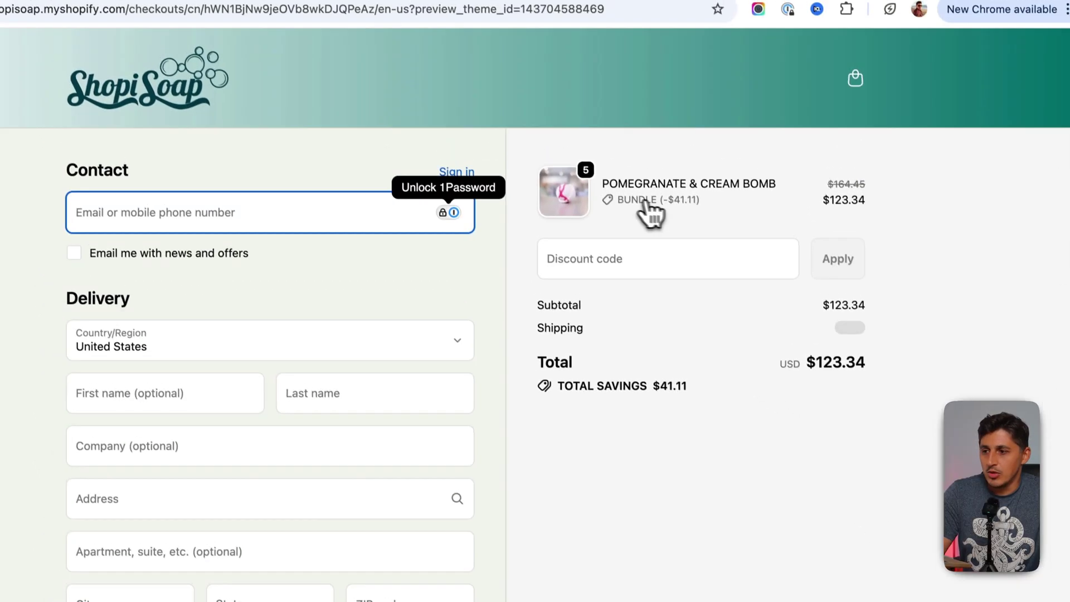
Highlight the $41.11 bundle saving, then bring up the FBP | Fast Bundle Product listing
double_click(674, 201)
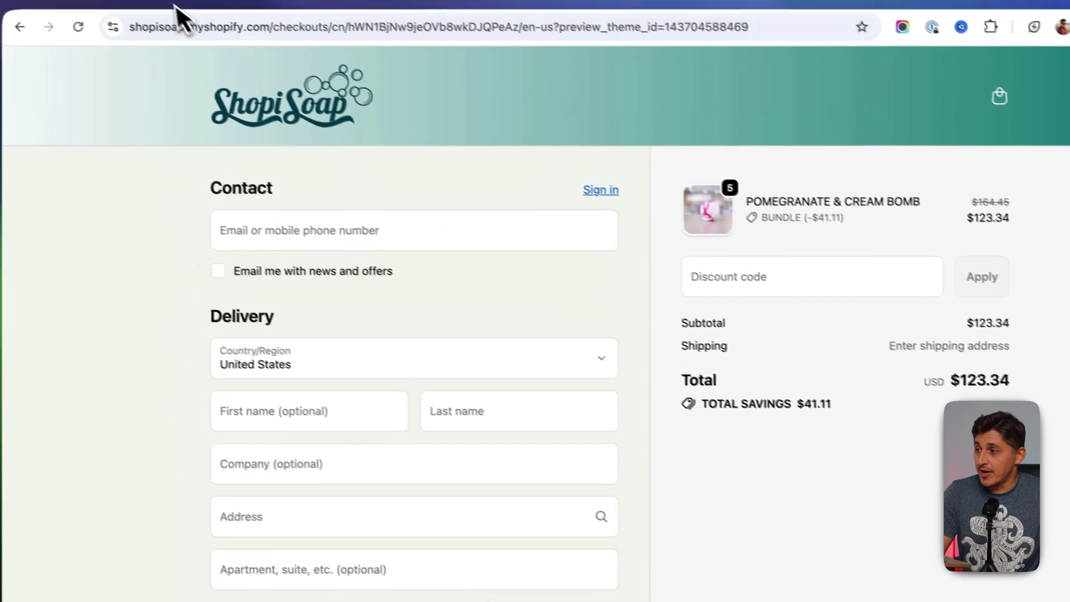
left_click(135, 0)
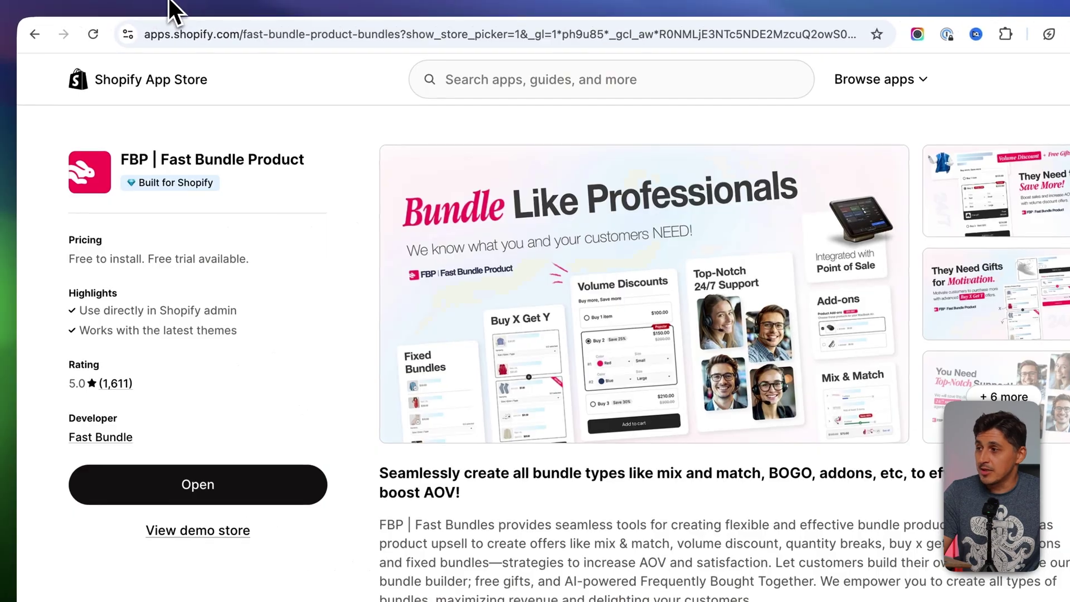